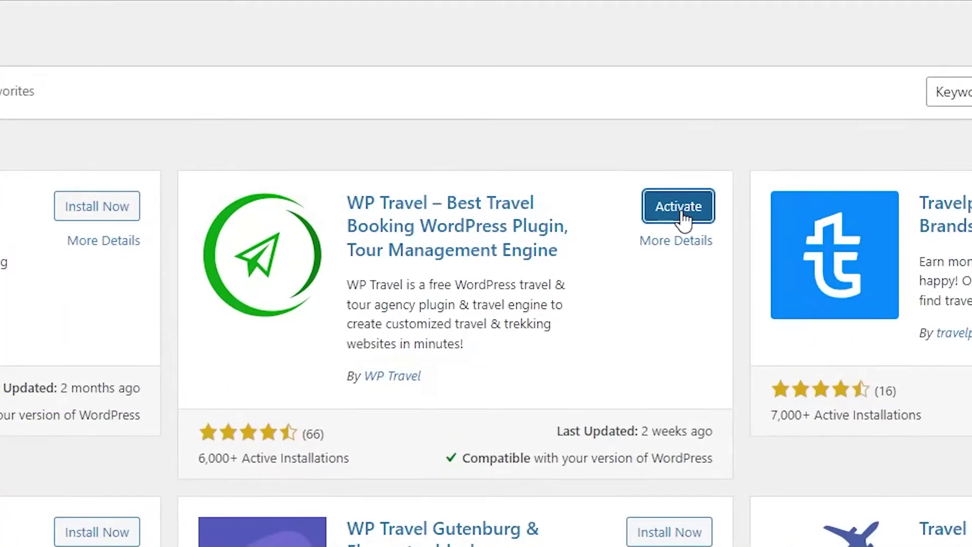
# Activate the WP Travel plugin from the Add Plugins screen
pyautogui.click(679, 207)
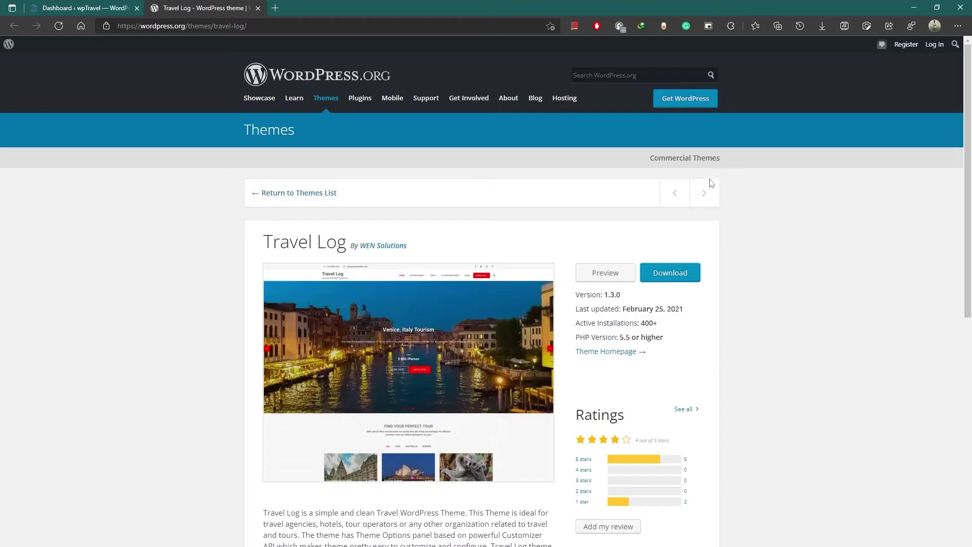
# Download the Travel Log theme by WEN Solutions from its WordPress.org page
pyautogui.scroll(-6, 506, 205)
pyautogui.scroll(10, 506, 205)
pyautogui.moveTo(268, 244); pyautogui.dragTo(357, 246)
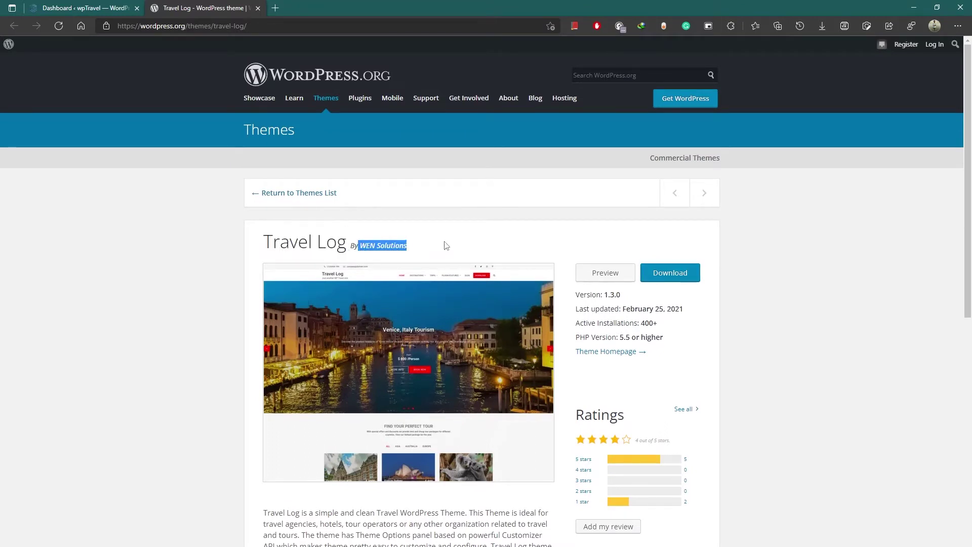
pyautogui.click(446, 246)
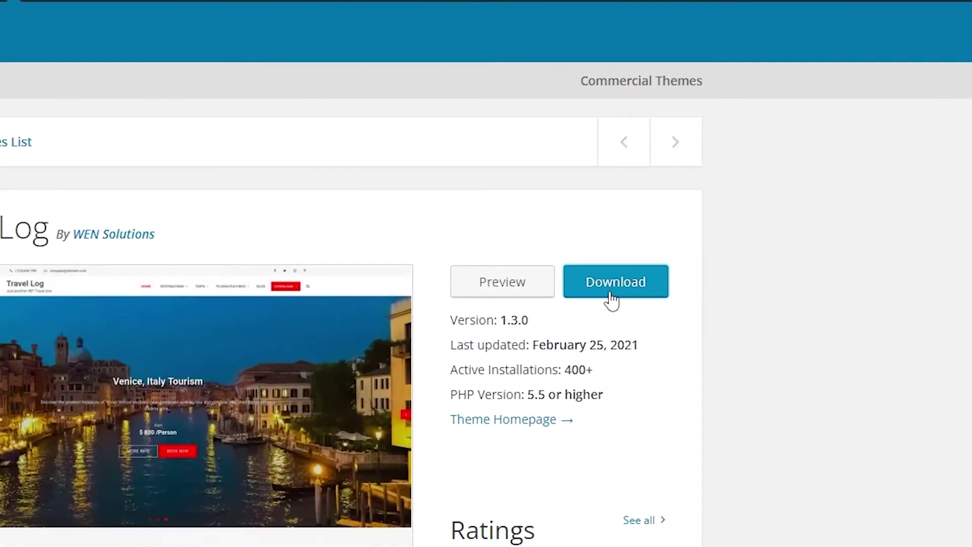
pyautogui.click(634, 295)
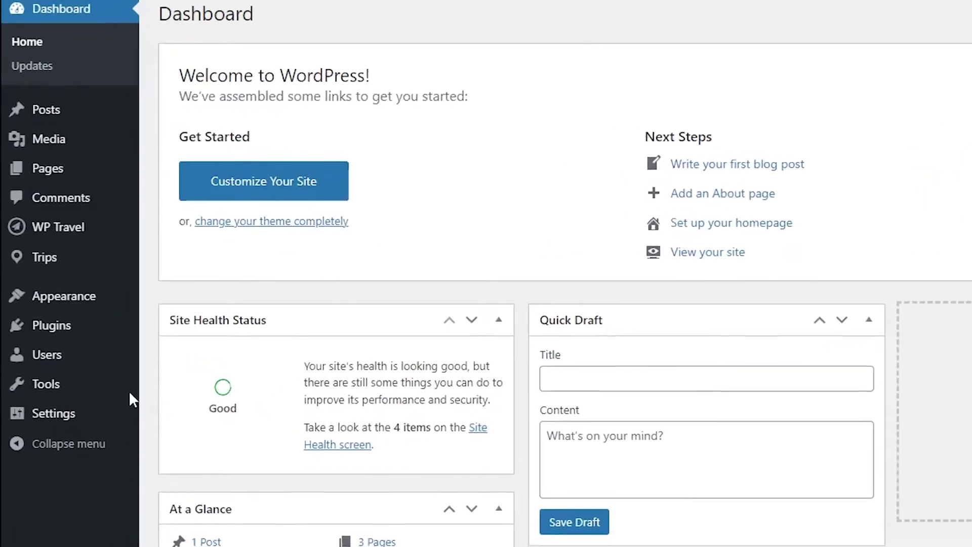
# Start a new trip from the Trips menu to reach the Trip To Thailand editor
pyautogui.moveTo(65, 282)
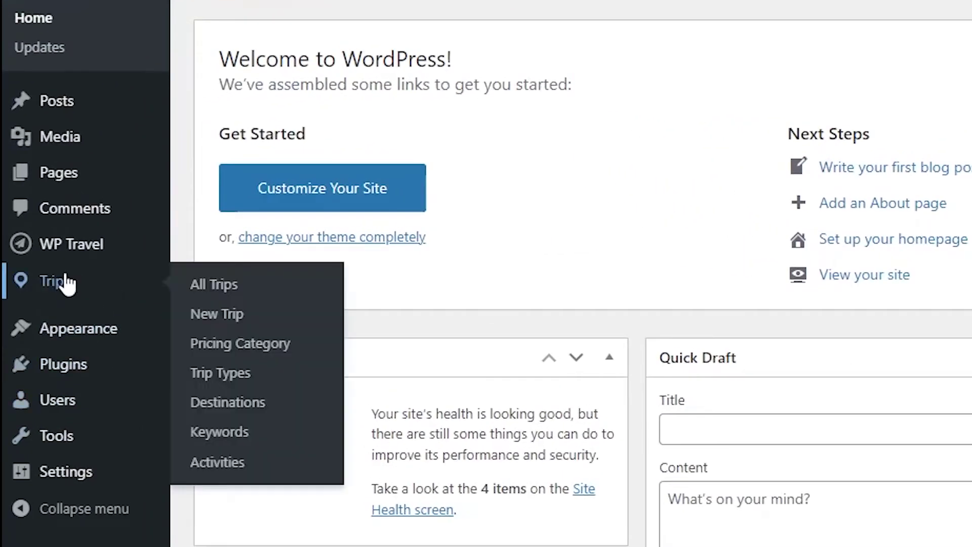
pyautogui.click(226, 325)
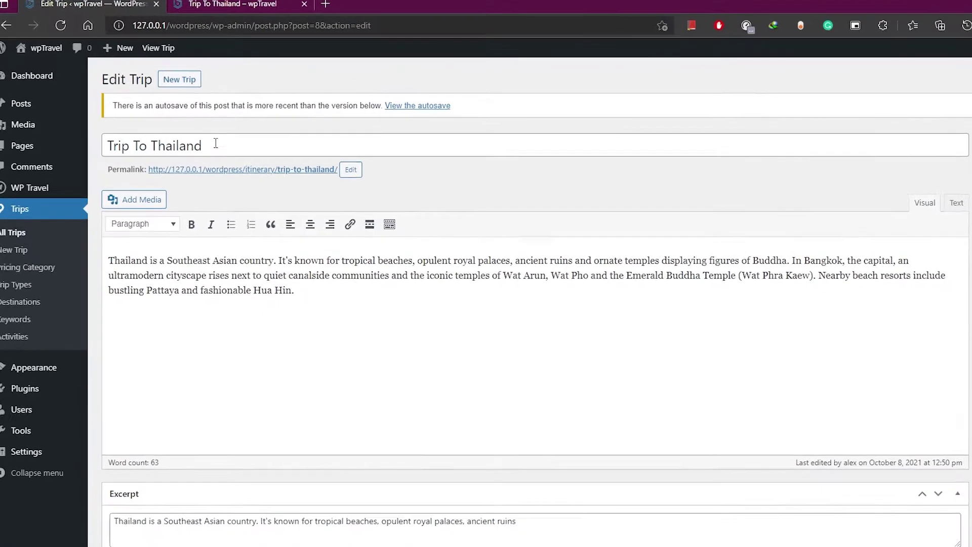
pyautogui.moveTo(195, 124); pyautogui.dragTo(96, 126)
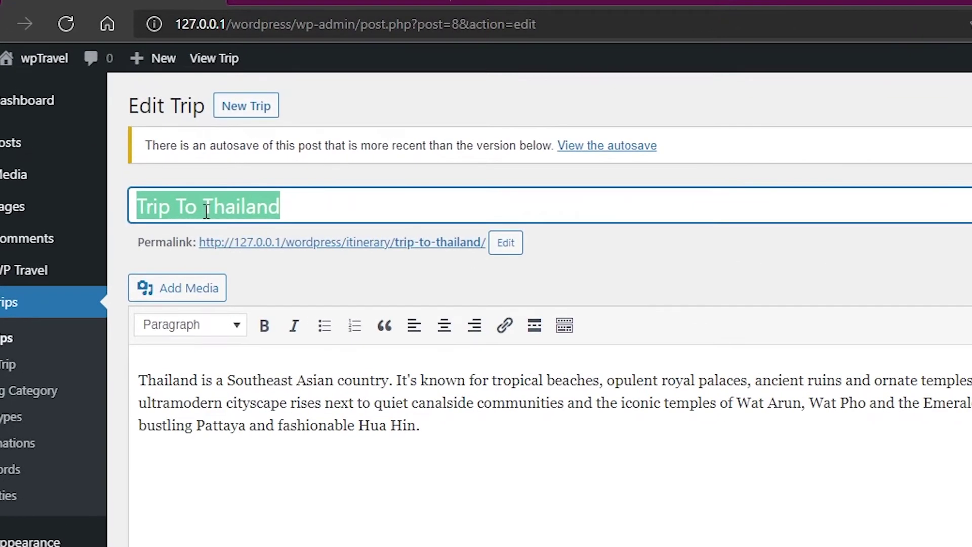
pyautogui.moveTo(420, 426); pyautogui.dragTo(137, 380)
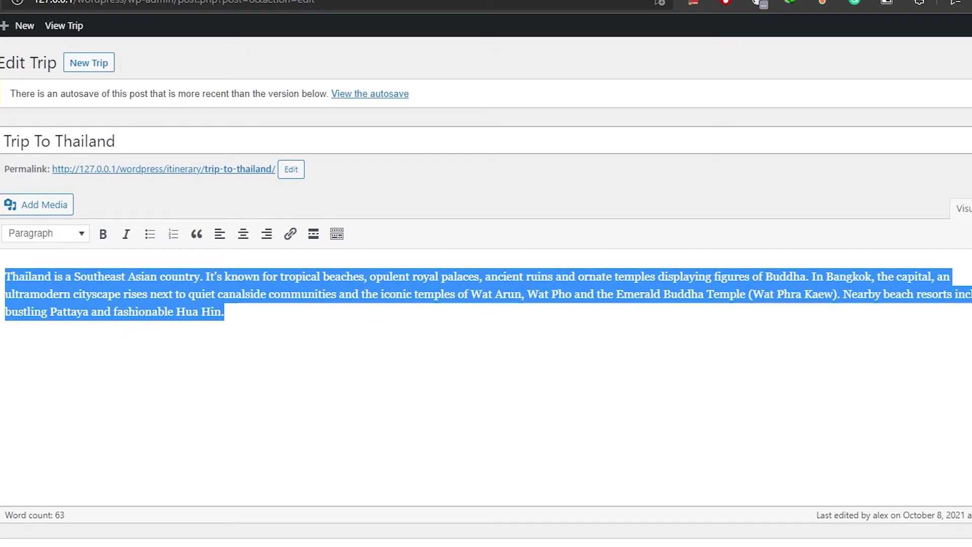
pyautogui.moveTo(579, 514); pyautogui.dragTo(113, 321)
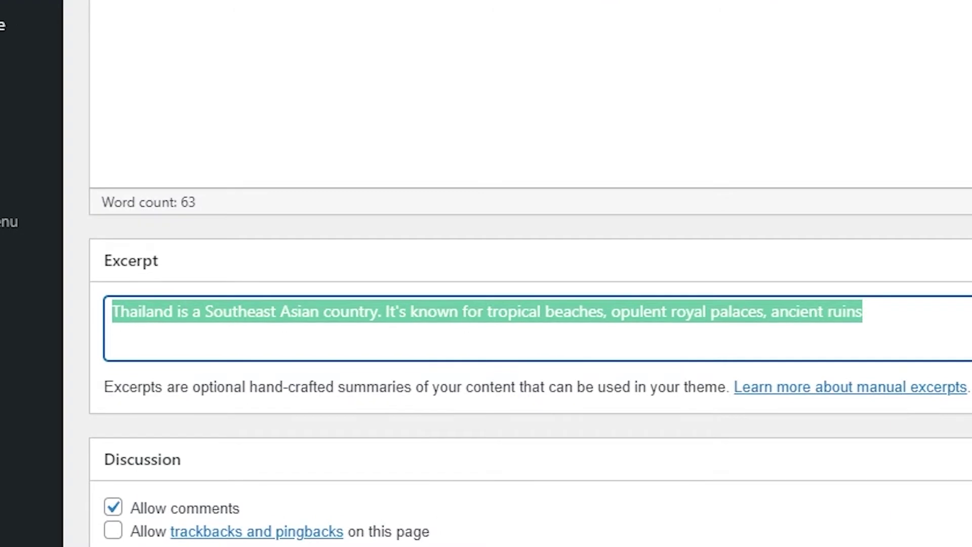
pyautogui.click(966, 326)
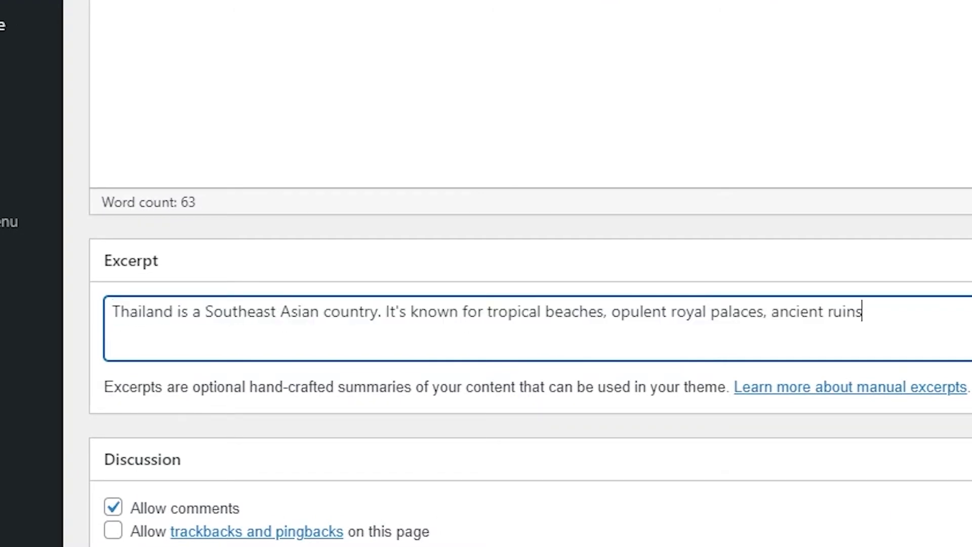
pyautogui.click(272, 58)
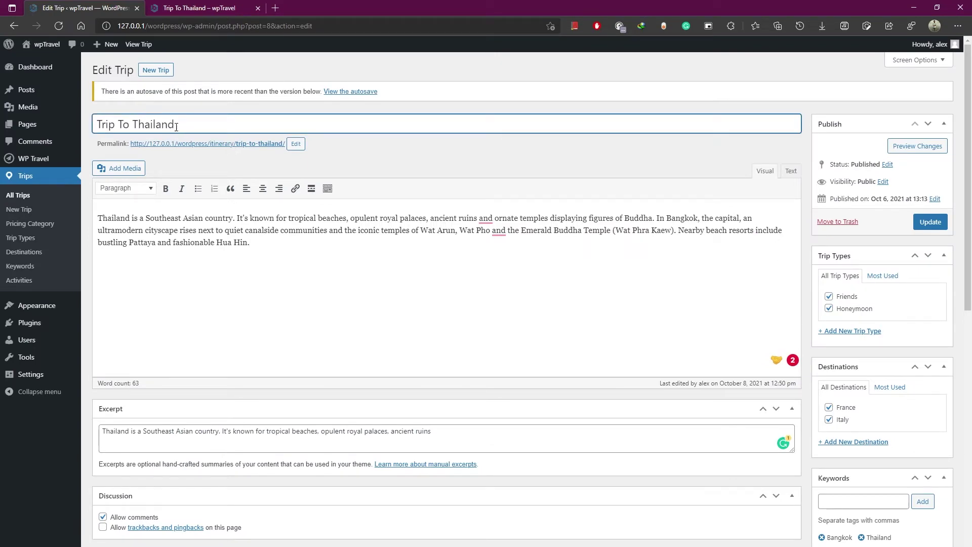
pyautogui.moveTo(173, 126); pyautogui.dragTo(110, 125)
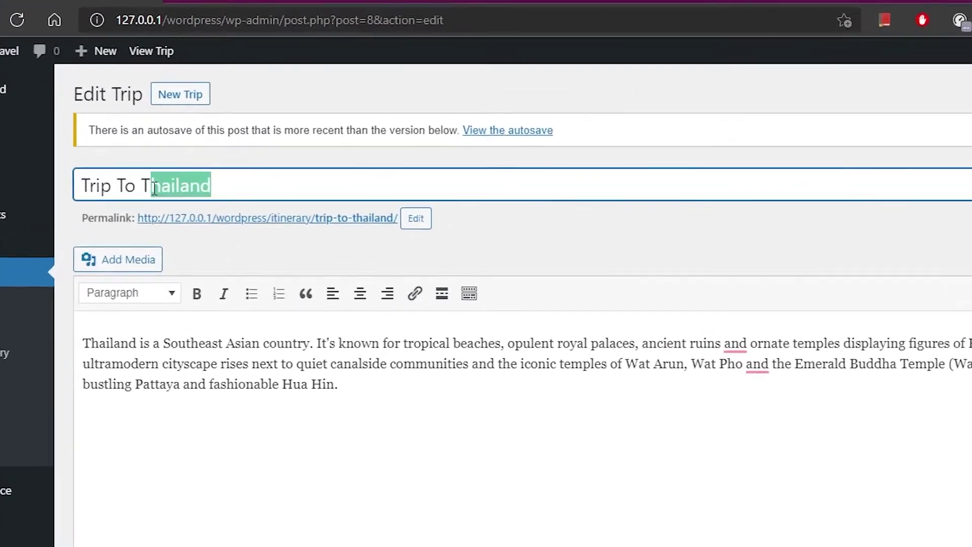
pyautogui.moveTo(100, 208); pyautogui.dragTo(245, 211)
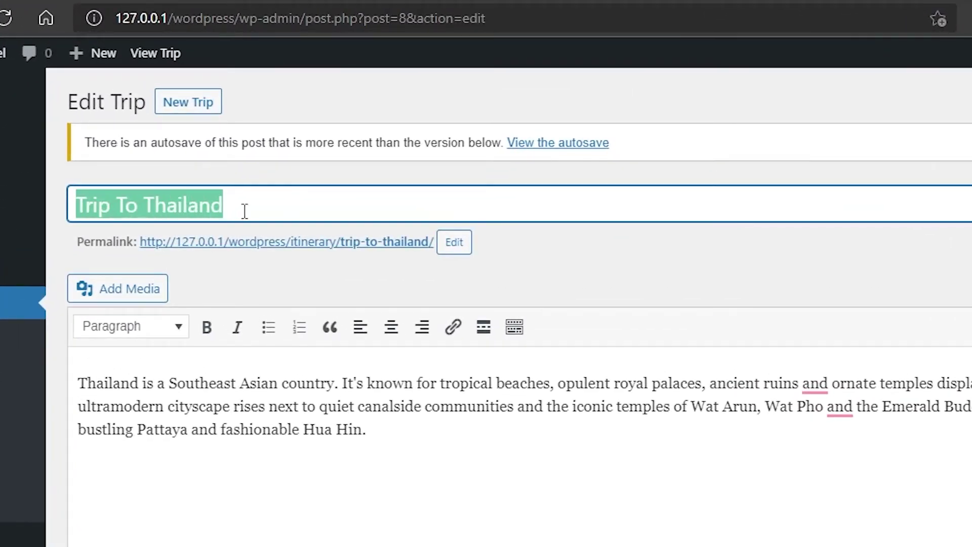
pyautogui.click(248, 210)
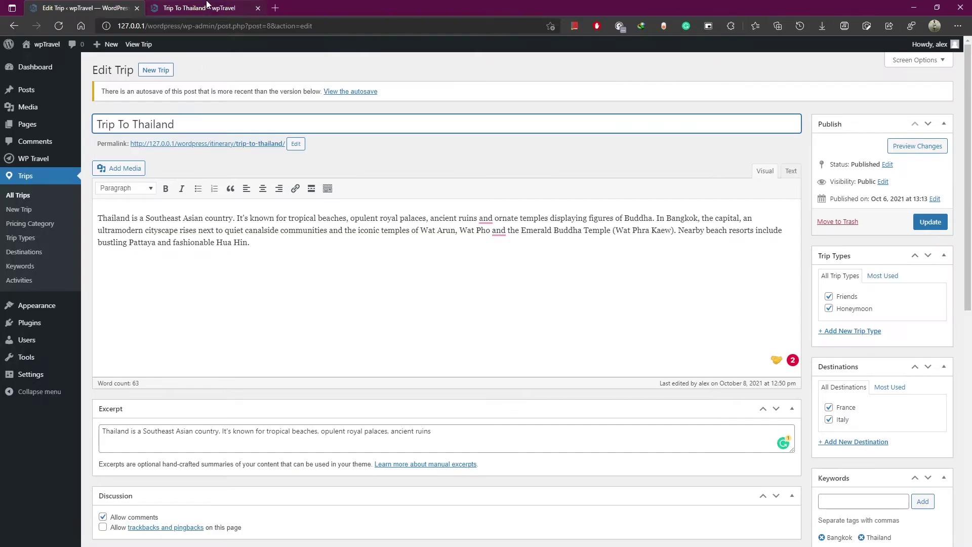
pyautogui.click(206, 6)
# Compare the preview's Trip To Thailand title and Overview text with the editor's description
pyautogui.scroll(-2, 507, 223)
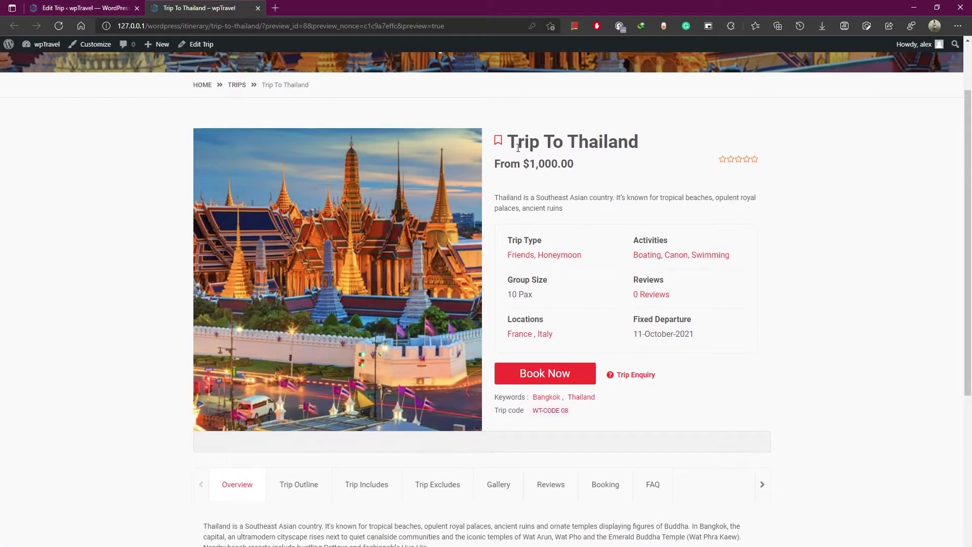
pyautogui.moveTo(511, 142); pyautogui.dragTo(641, 151)
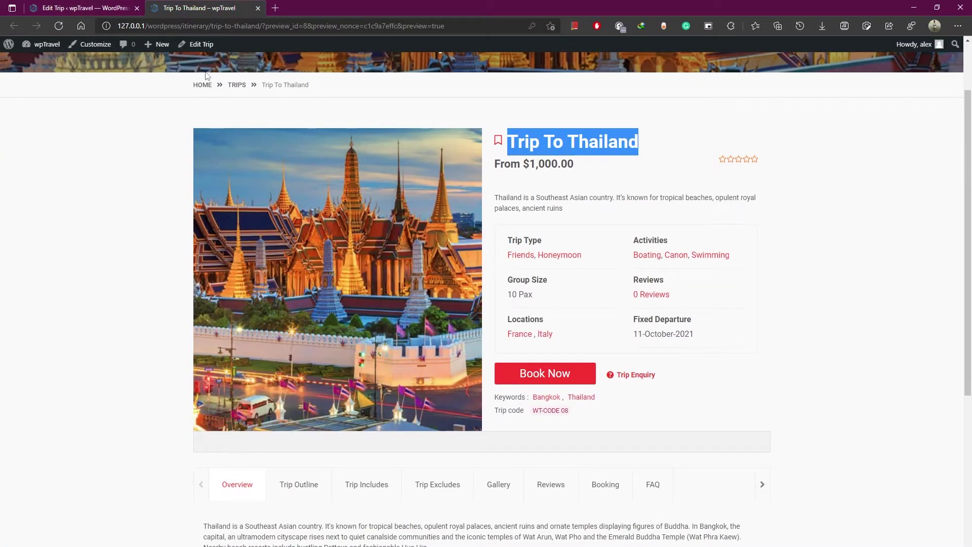
pyautogui.click(111, 6)
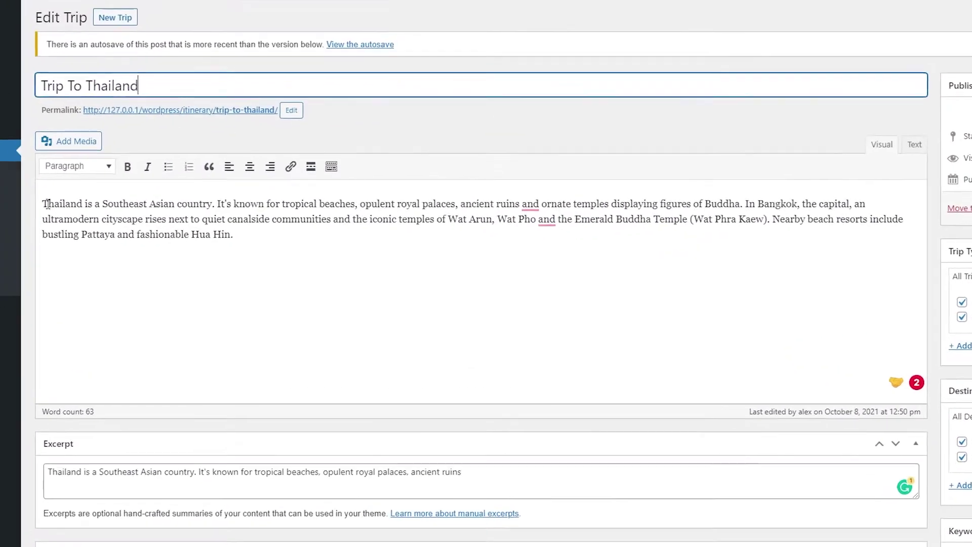
pyautogui.moveTo(43, 205); pyautogui.dragTo(259, 232)
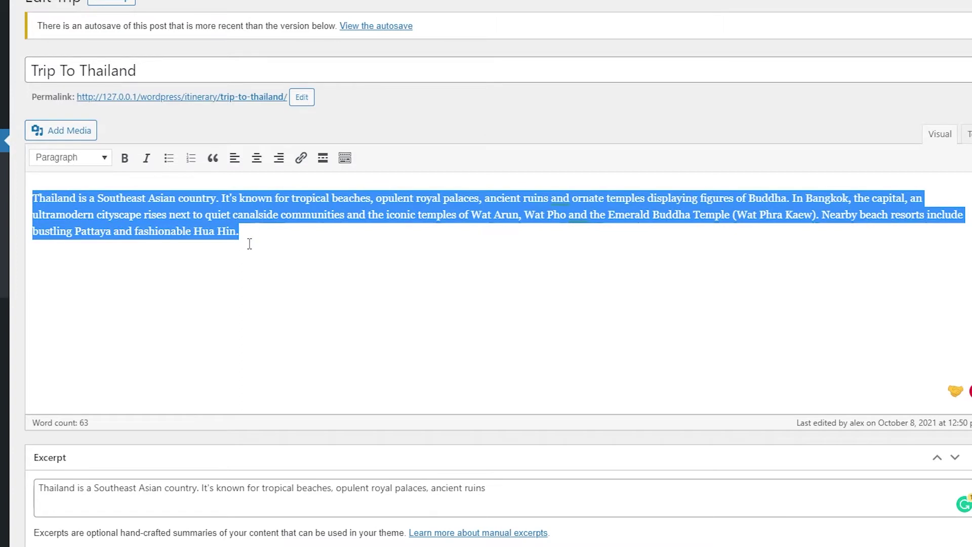
pyautogui.click(250, 244)
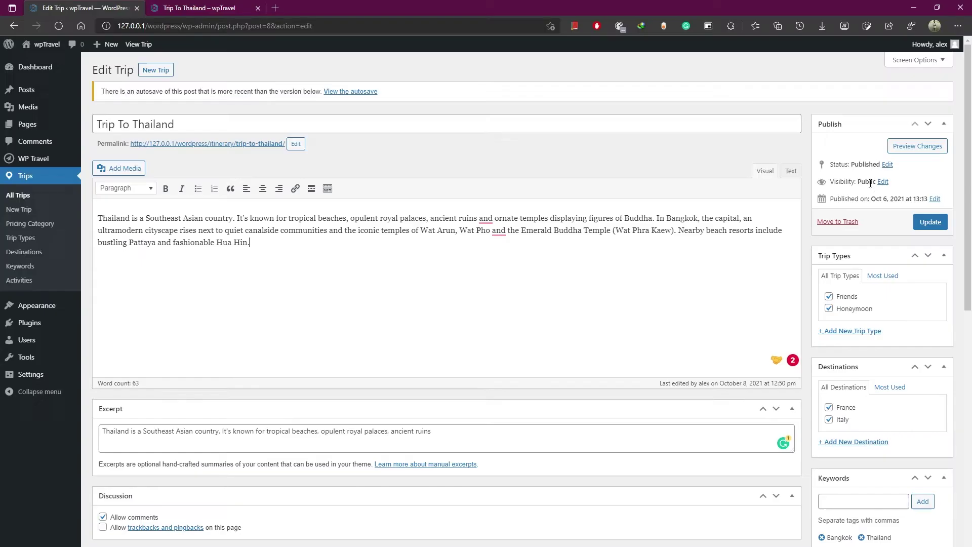
pyautogui.click(206, 8)
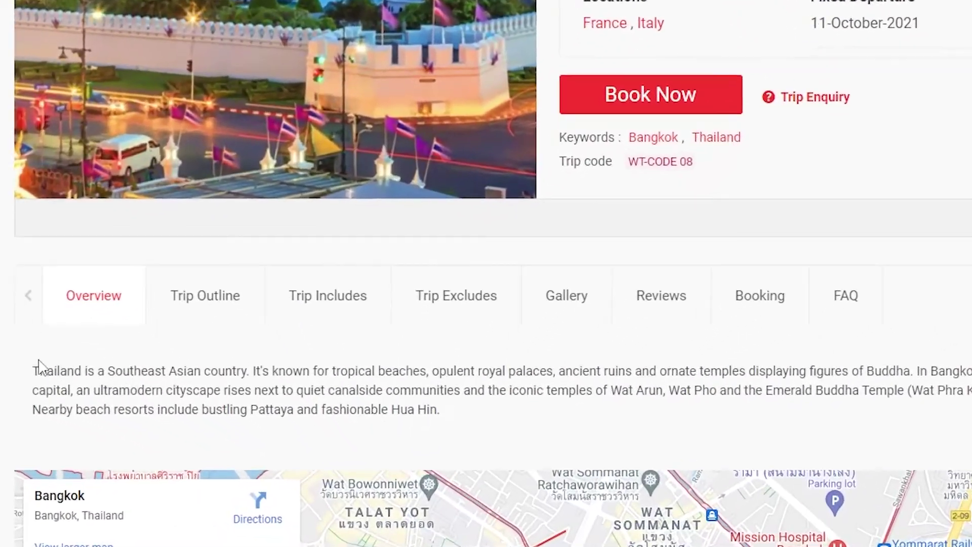
pyautogui.moveTo(203, 525); pyautogui.dragTo(270, 546)
pyautogui.moveTo(152, 410); pyautogui.dragTo(434, 408)
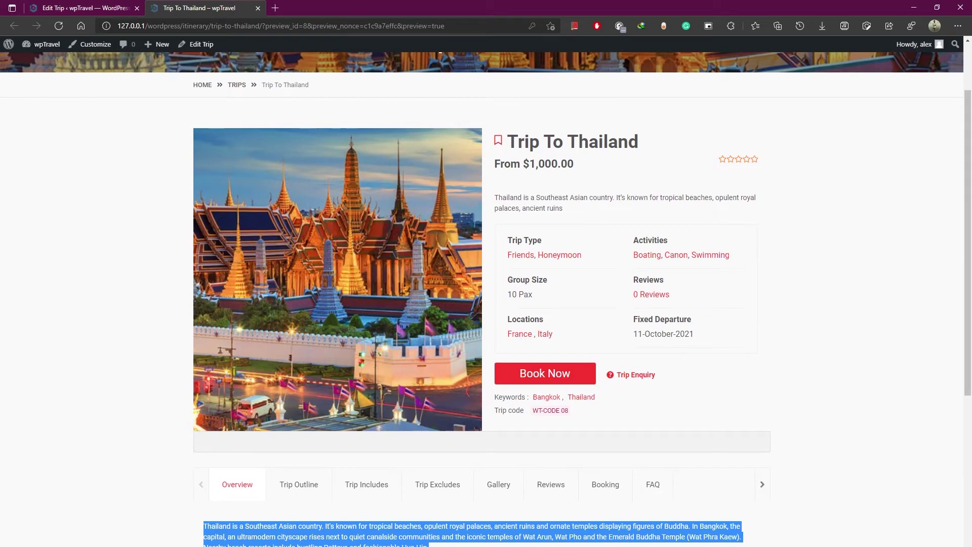
# Collapse and re-expand the Excerpt box, then review the excerpt text in the editor
pyautogui.click(122, 8)
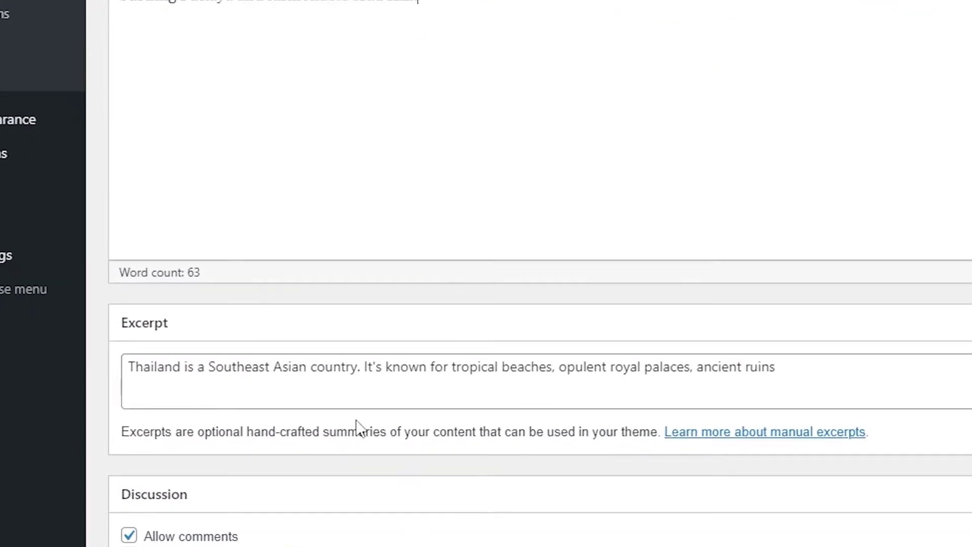
pyautogui.click(152, 323)
pyautogui.click(178, 324)
pyautogui.moveTo(129, 366); pyautogui.dragTo(800, 373)
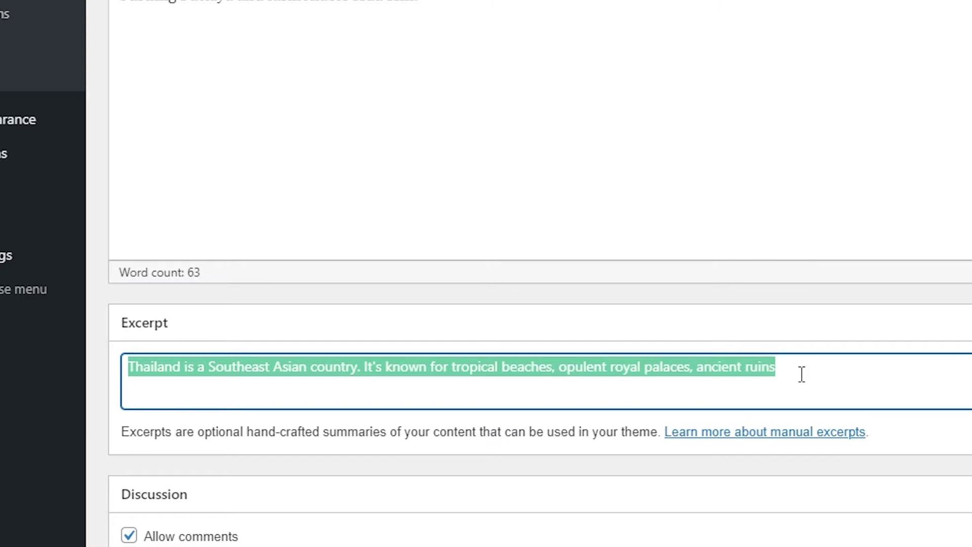
pyautogui.click(802, 375)
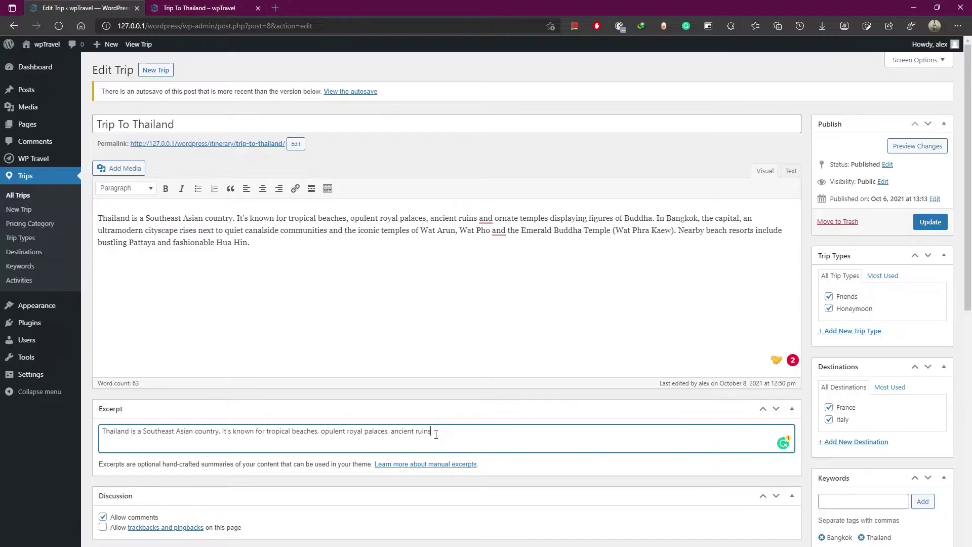
# Reload the preview to confirm the excerpt appears under the trip title
pyautogui.click(911, 145)
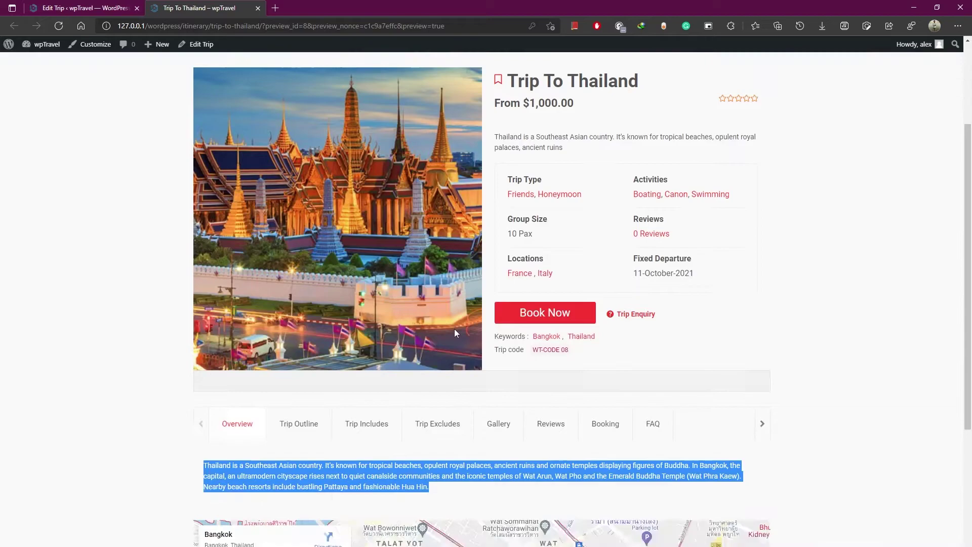
pyautogui.scroll(5, 454, 329)
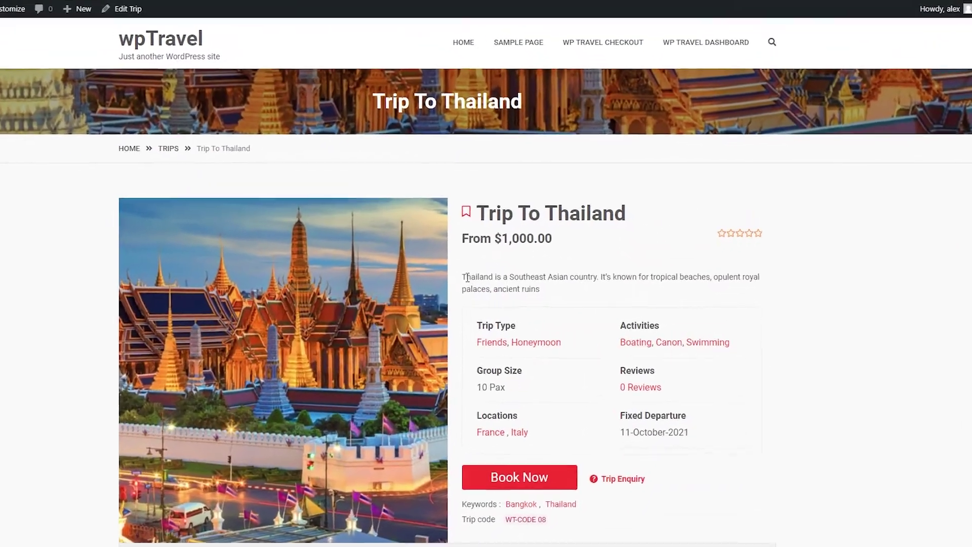
pyautogui.moveTo(468, 277); pyautogui.dragTo(548, 291)
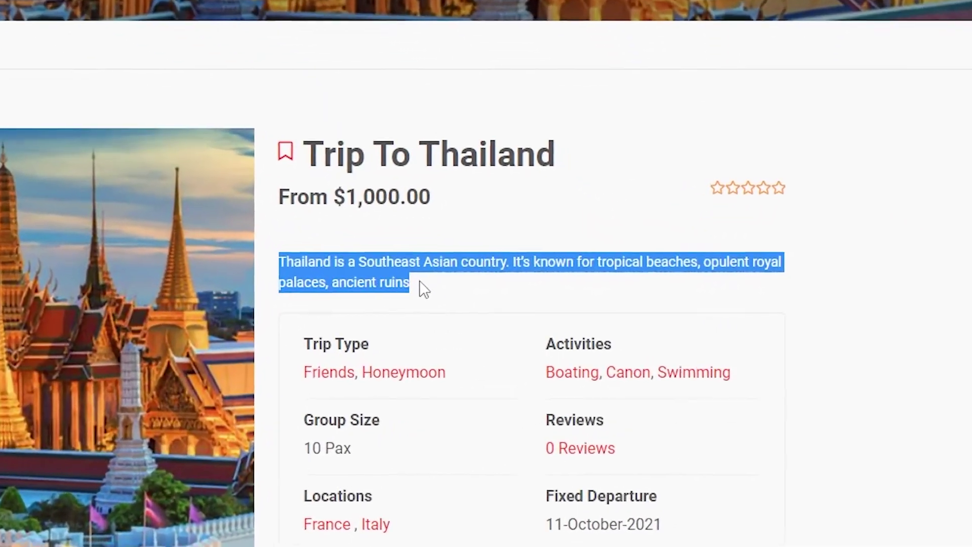
pyautogui.click(419, 282)
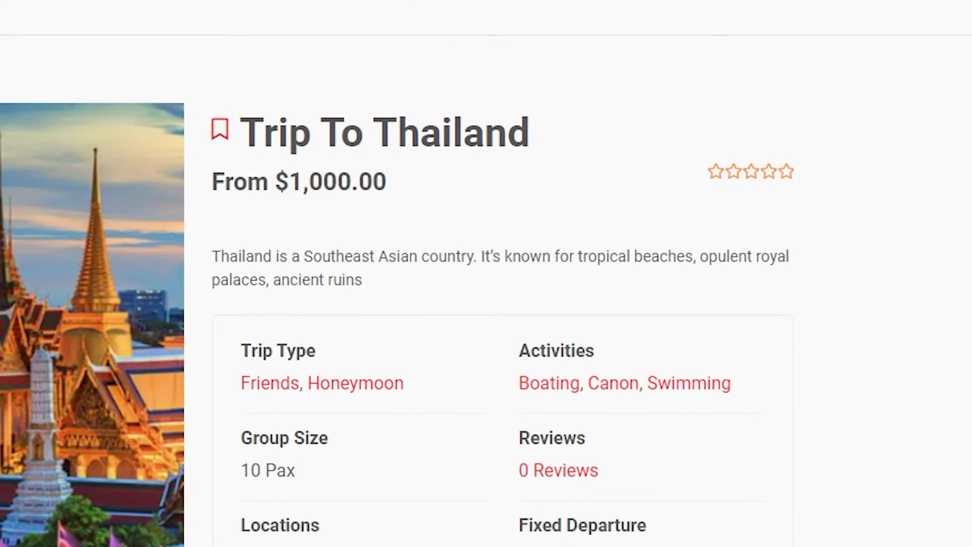
pyautogui.click(76, 6)
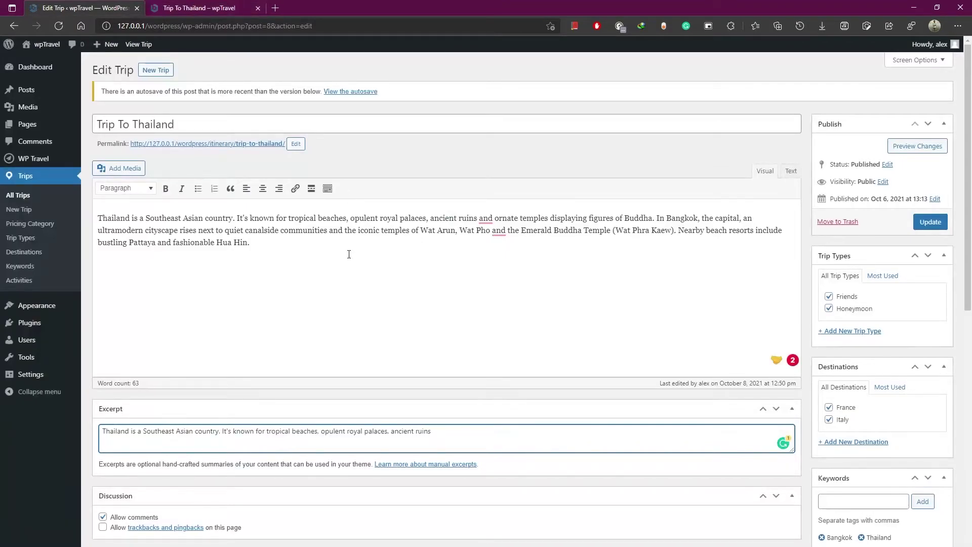
# Review the empty Trip Outline field in the trip options
pyautogui.scroll(-5, 304, 338)
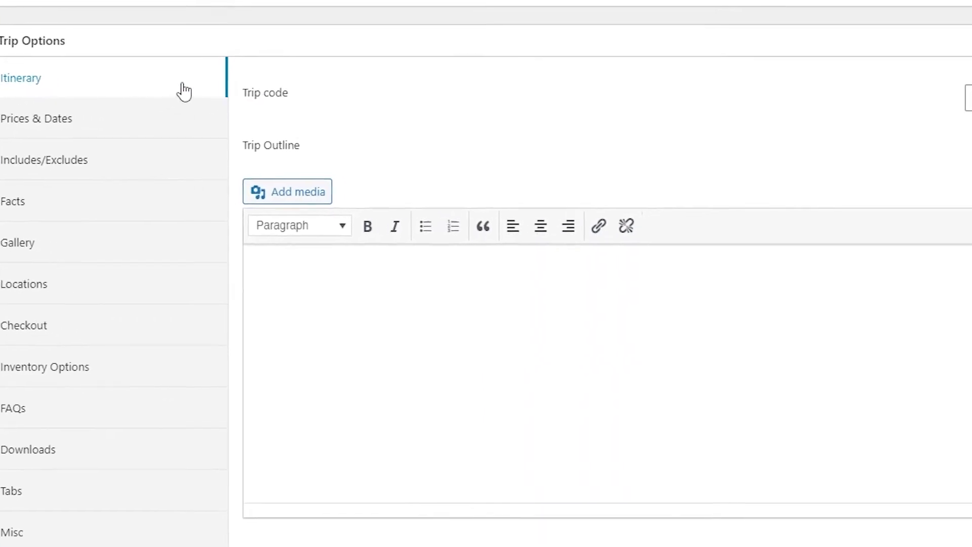
pyautogui.moveTo(125, 91); pyautogui.dragTo(190, 196)
pyautogui.click(215, 257)
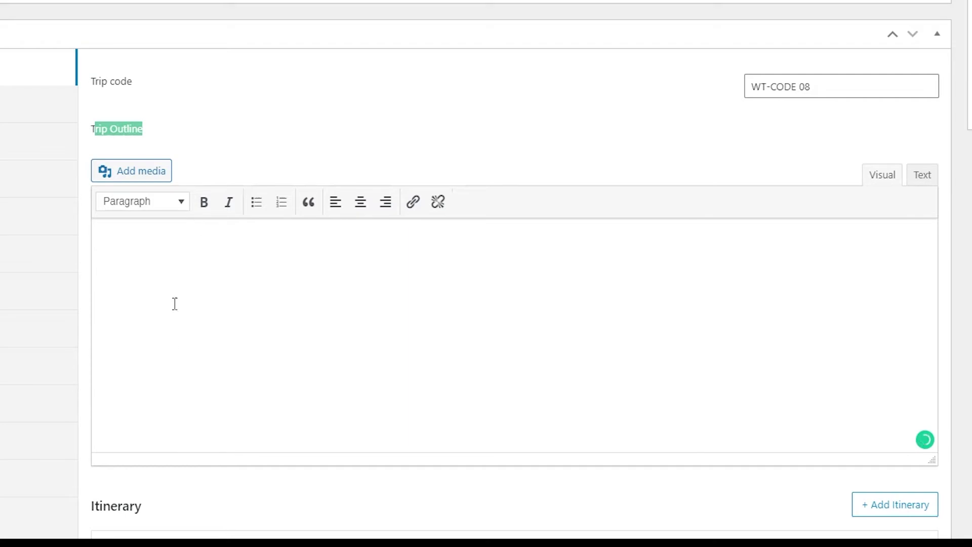
pyautogui.scroll(-2, 143, 419)
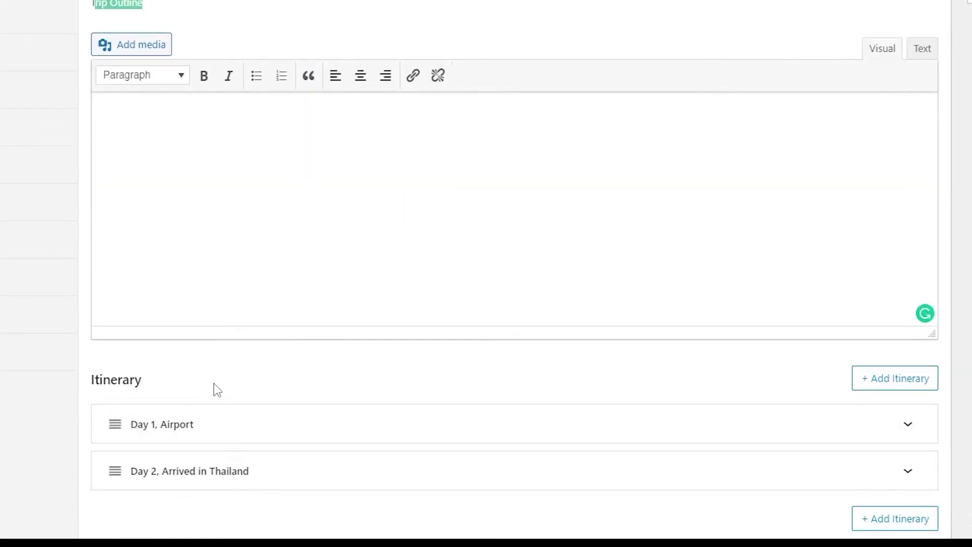
pyautogui.click(201, 358)
pyautogui.scroll(2, 263, 162)
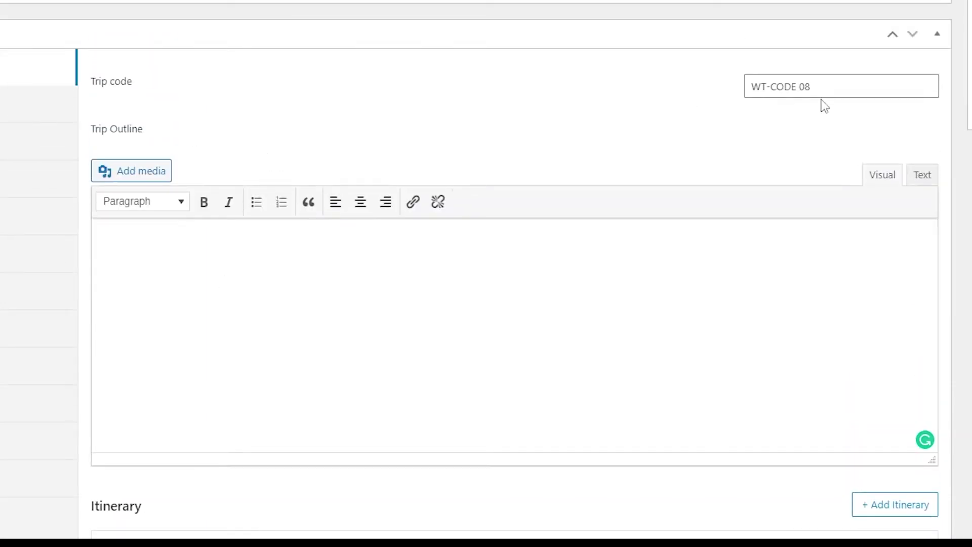
# Check the trip code WT-CODE 08 and delete the trip outline sentence
pyautogui.moveTo(818, 89)
pyautogui.mouseDown()
pyautogui.moveTo(746, 89)
pyautogui.moveTo(815, 96)
pyautogui.mouseUp()
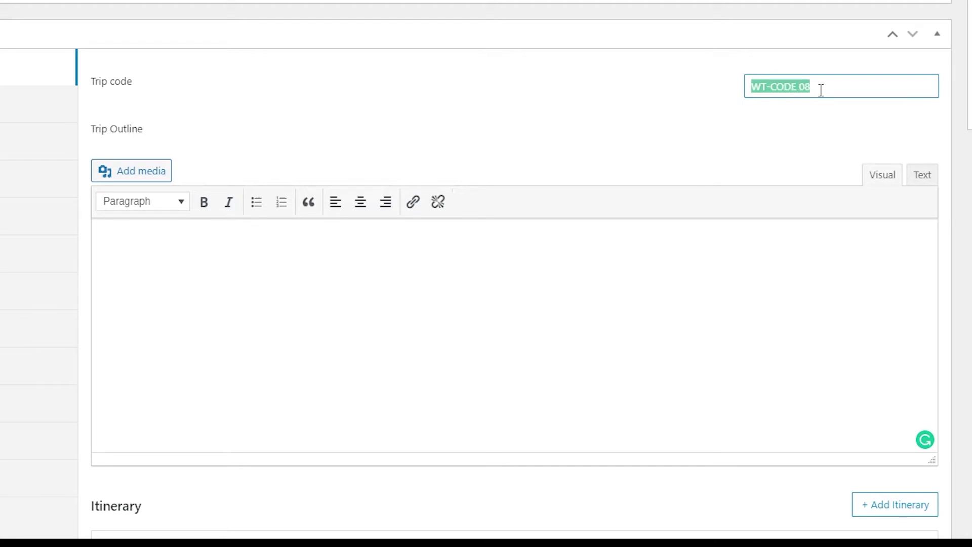
pyautogui.click(817, 93)
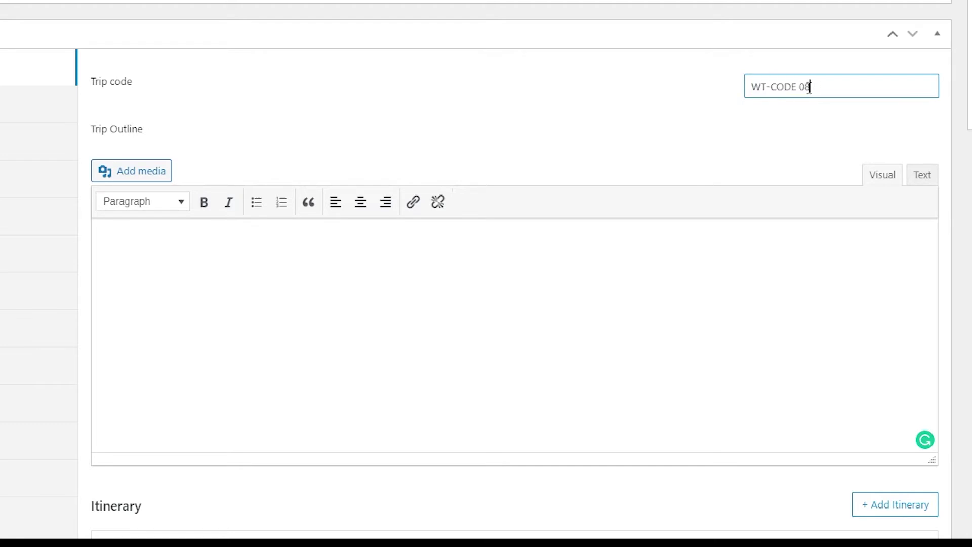
pyautogui.moveTo(816, 92); pyautogui.dragTo(749, 98)
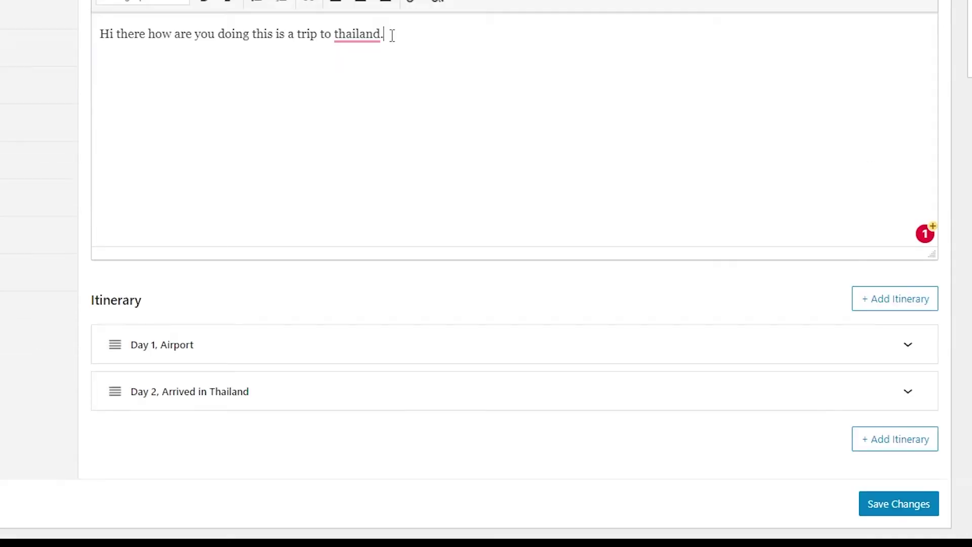
pyautogui.hotkey('ctrl', 'a')
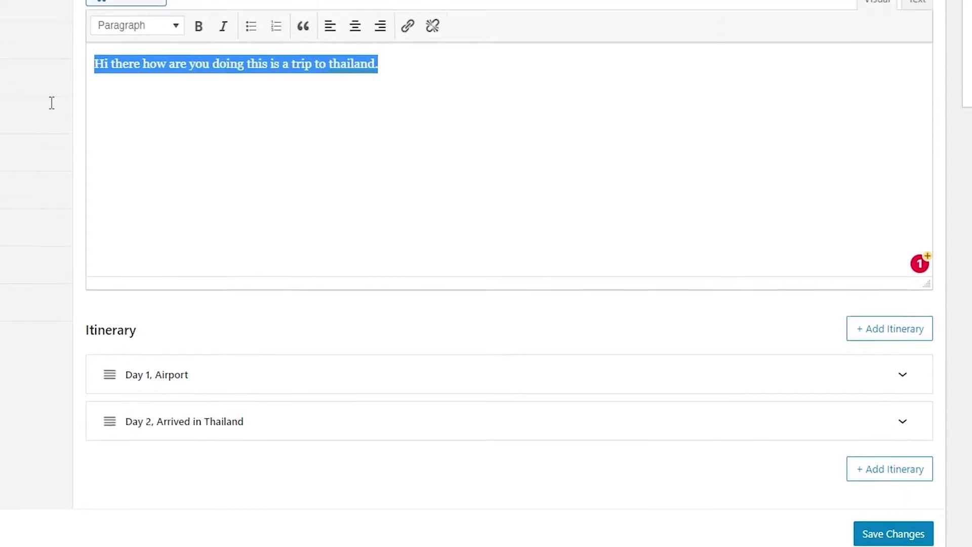
pyautogui.press('BackSpace')
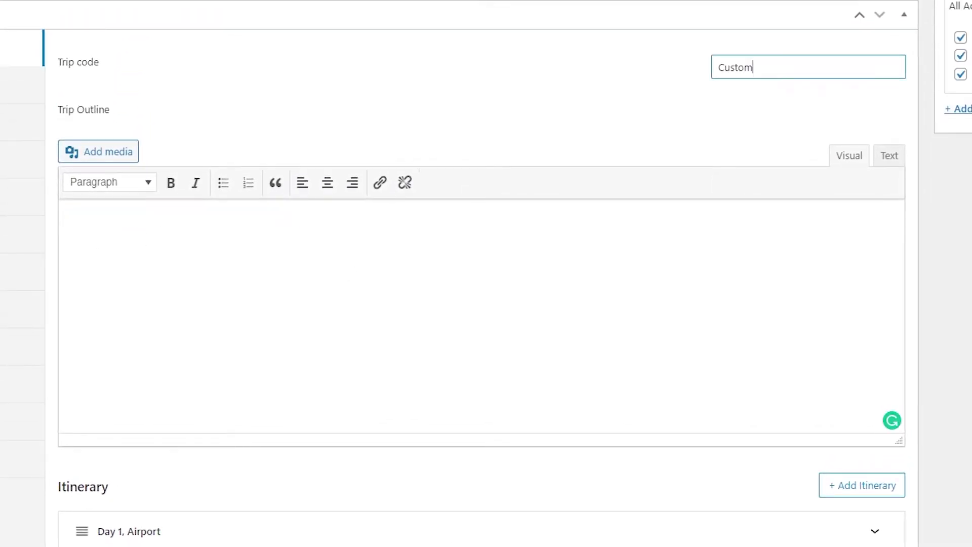
pyautogui.scroll(3, 295, 284)
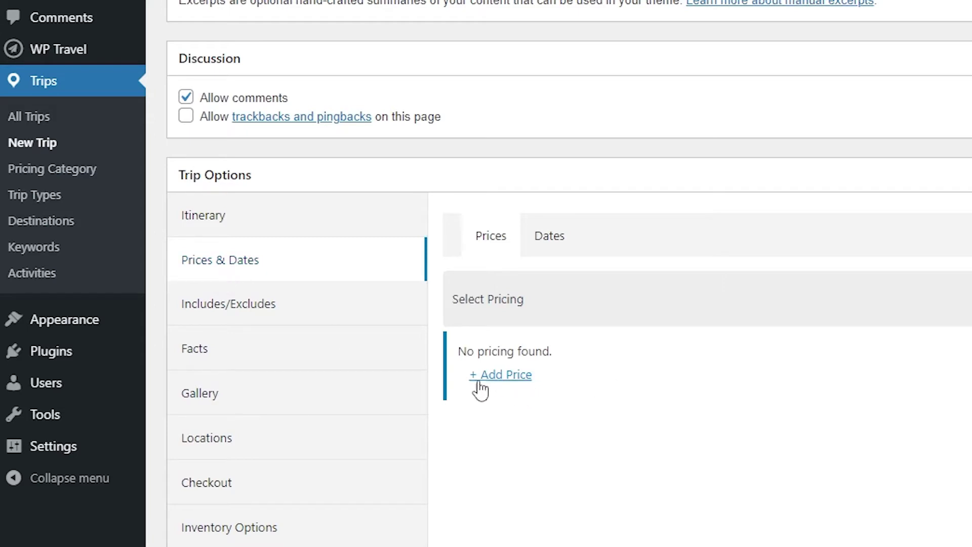
# Add a Multiple Pricing price named High Price
pyautogui.click(506, 375)
pyautogui.scroll(-5, 643, 431)
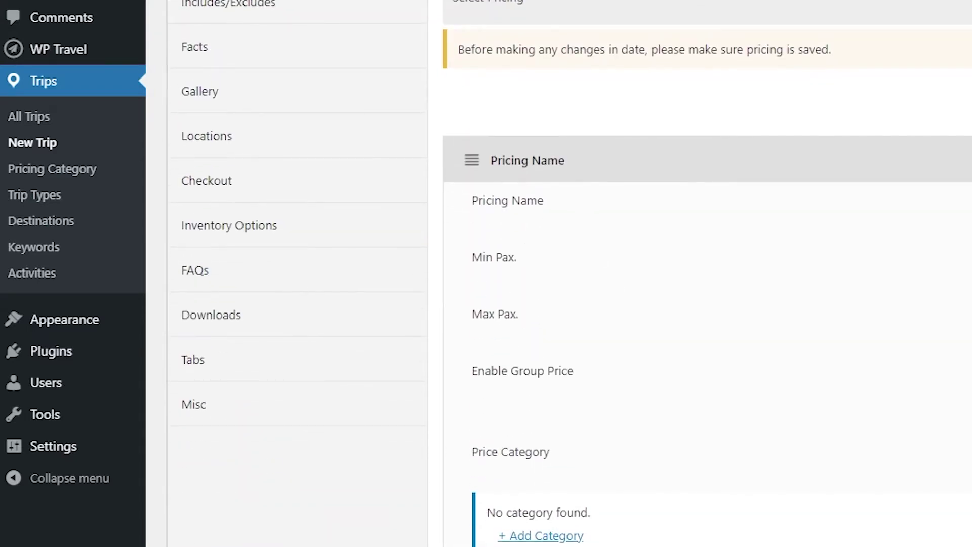
pyautogui.scroll(3, 557, 304)
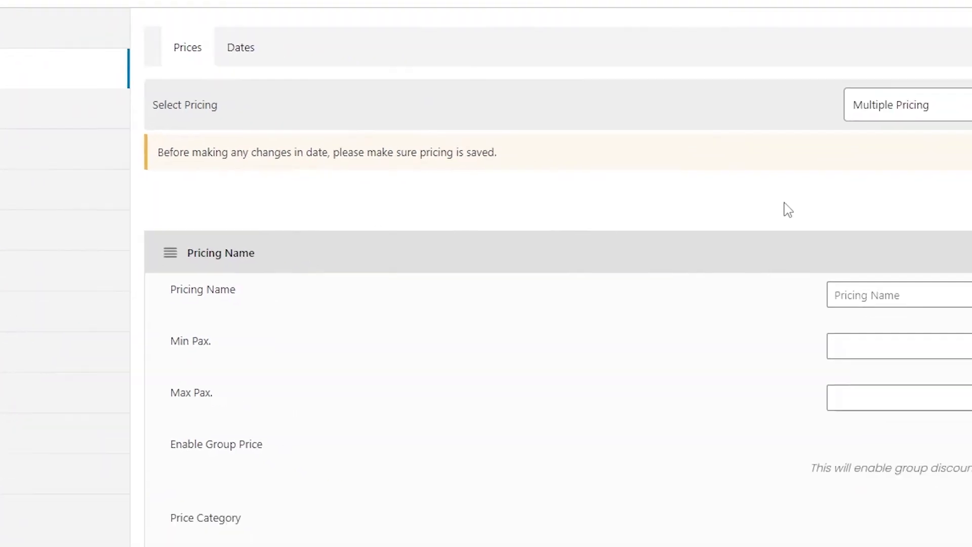
pyautogui.click(894, 91)
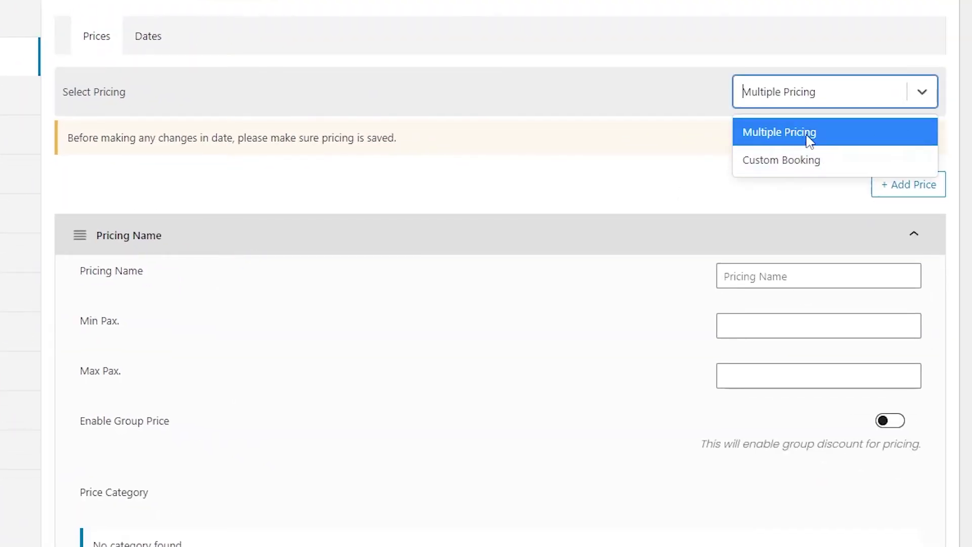
pyautogui.click(697, 176)
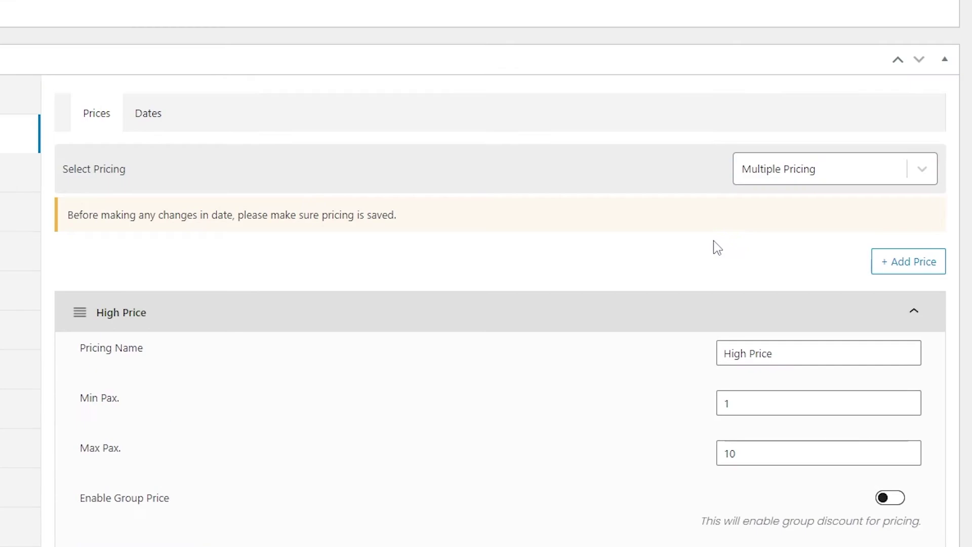
pyautogui.scroll(-3, 712, 245)
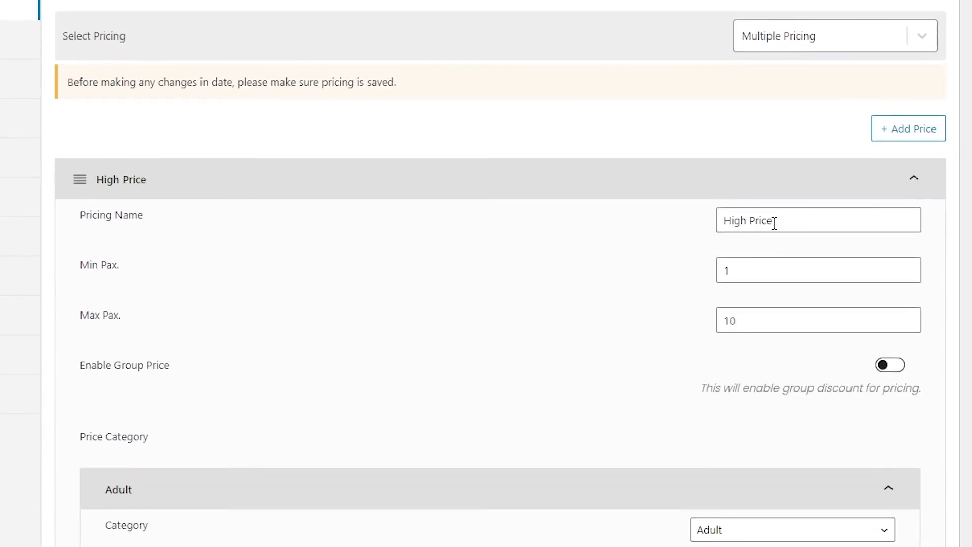
pyautogui.moveTo(772, 221); pyautogui.dragTo(726, 224)
pyautogui.click(816, 226)
pyautogui.moveTo(723, 225); pyautogui.dragTo(783, 220)
pyautogui.click(783, 220)
# Set High Price Min Pax 1 and Max Pax 10, leaving group pricing off
pyautogui.doubleClick(736, 273)
pyautogui.click(908, 267)
pyautogui.click(727, 319)
pyautogui.doubleClick(742, 323)
pyautogui.click(746, 323)
pyautogui.click(886, 368)
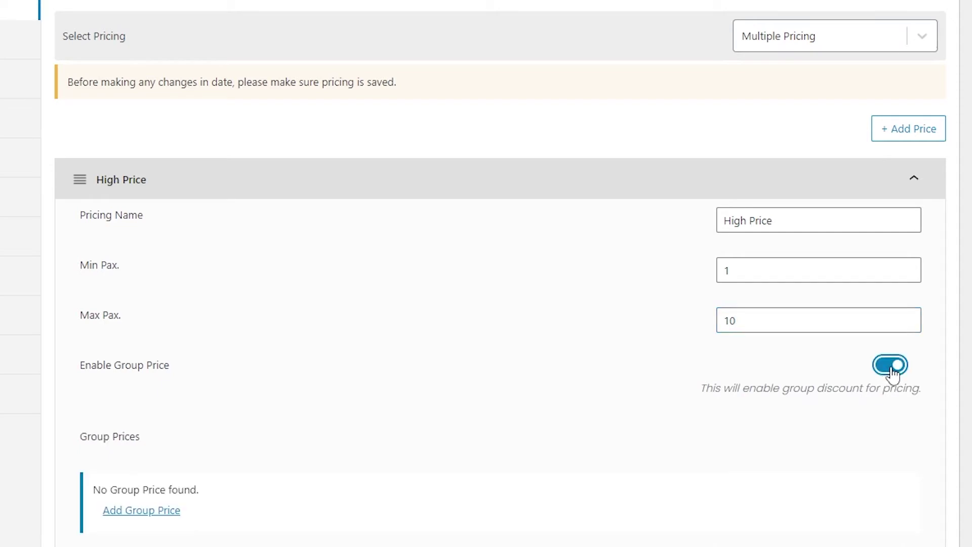
pyautogui.click(883, 369)
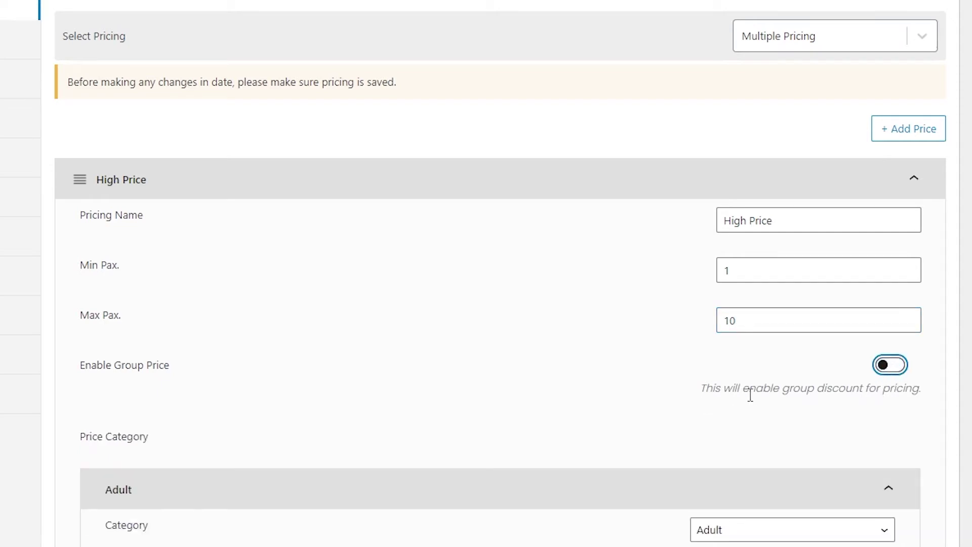
pyautogui.moveTo(743, 388); pyautogui.dragTo(901, 389)
pyautogui.click(867, 411)
# Review the Adult per-person price of 1000.00 down to the Trip Extras section
pyautogui.scroll(-2, 734, 400)
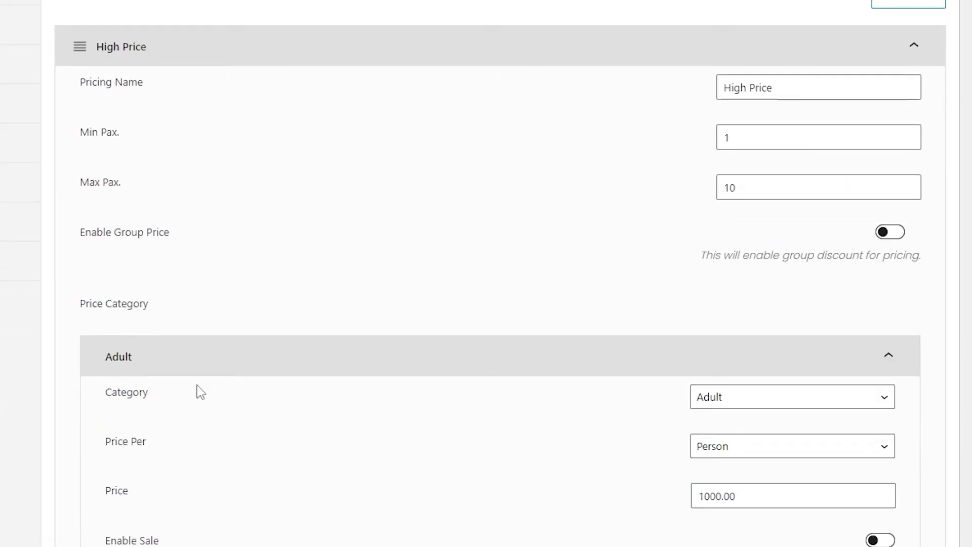
pyautogui.scroll(-3, 227, 377)
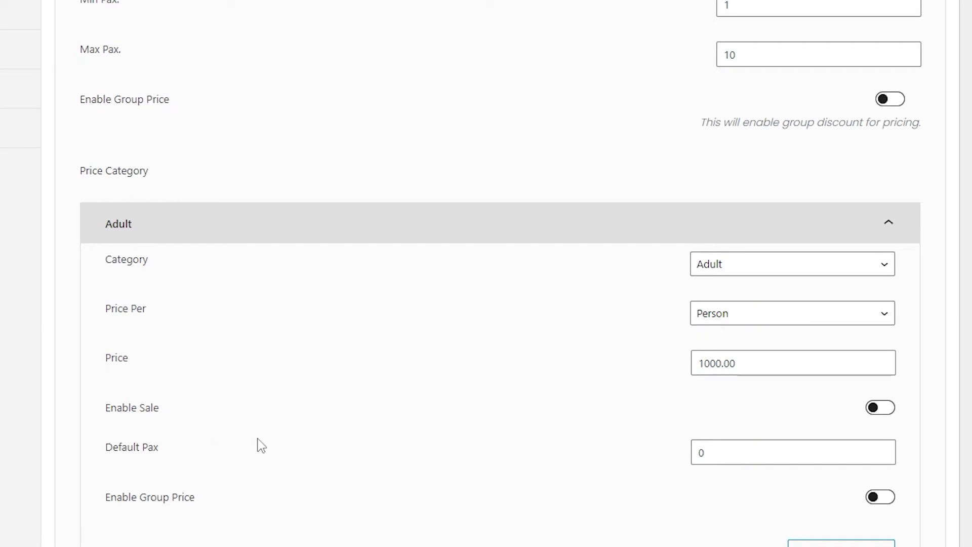
pyautogui.scroll(-3, 678, 412)
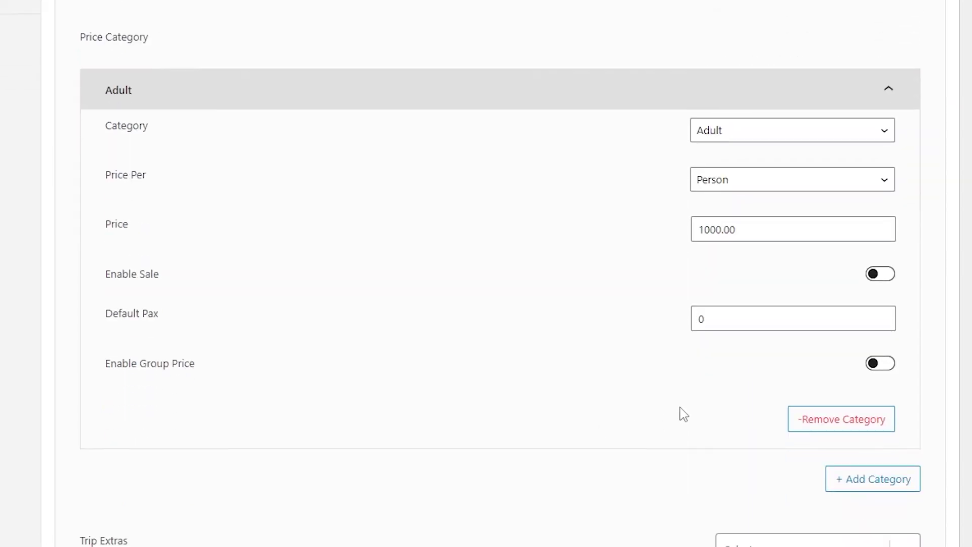
pyautogui.moveTo(68, 543); pyautogui.dragTo(128, 542)
# Toggle Enable Fixed Departure off and back on
pyautogui.click(199, 526)
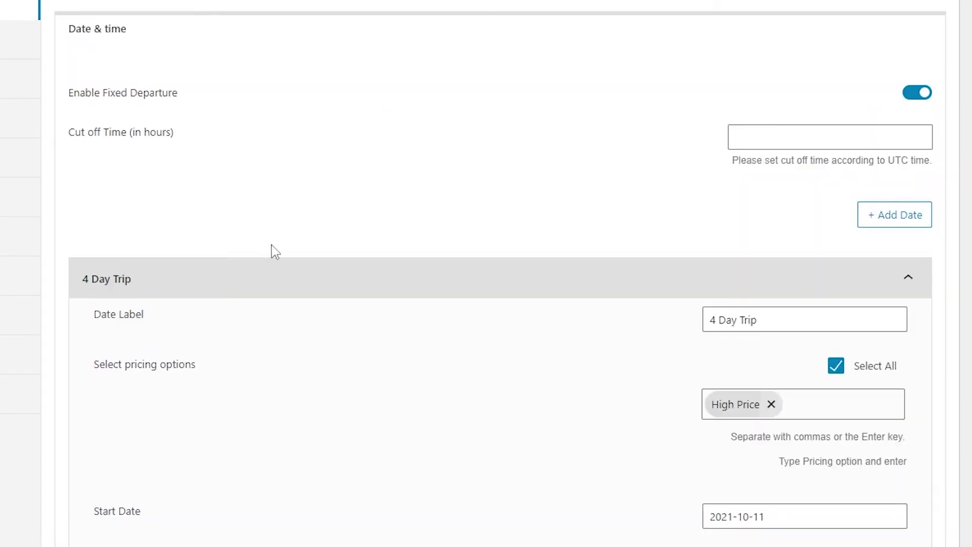
pyautogui.click(917, 93)
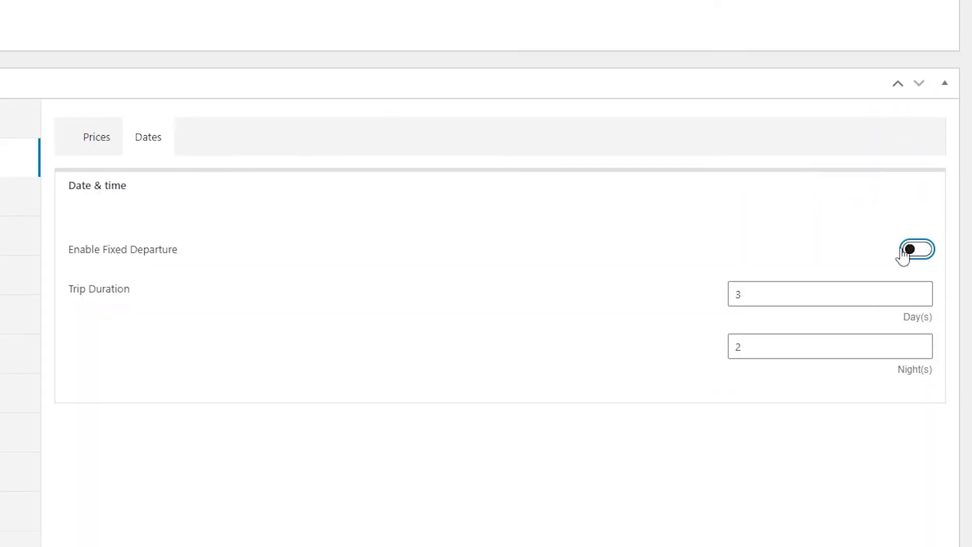
pyautogui.moveTo(73, 251); pyautogui.dragTo(180, 258)
pyautogui.click(298, 291)
pyautogui.write('3')
pyautogui.click(928, 250)
# Review the date settings and the 4 Day Trip date block starting 2021-10-11
pyautogui.scroll(-4, 886, 279)
pyautogui.scroll(-3, 885, 276)
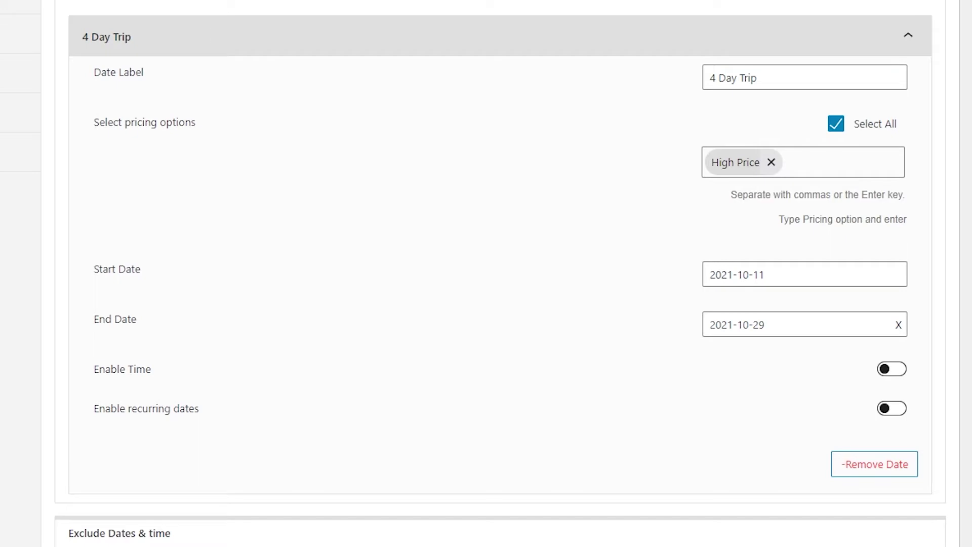
pyautogui.scroll(5, 232, 76)
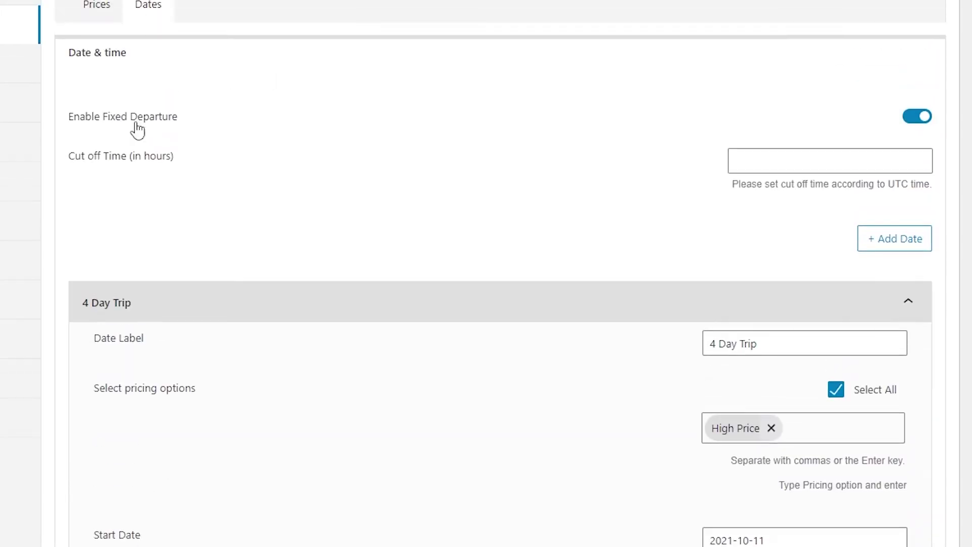
pyautogui.moveTo(60, 155); pyautogui.dragTo(165, 161)
pyautogui.scroll(-5, 243, 189)
pyautogui.scroll(4, 243, 189)
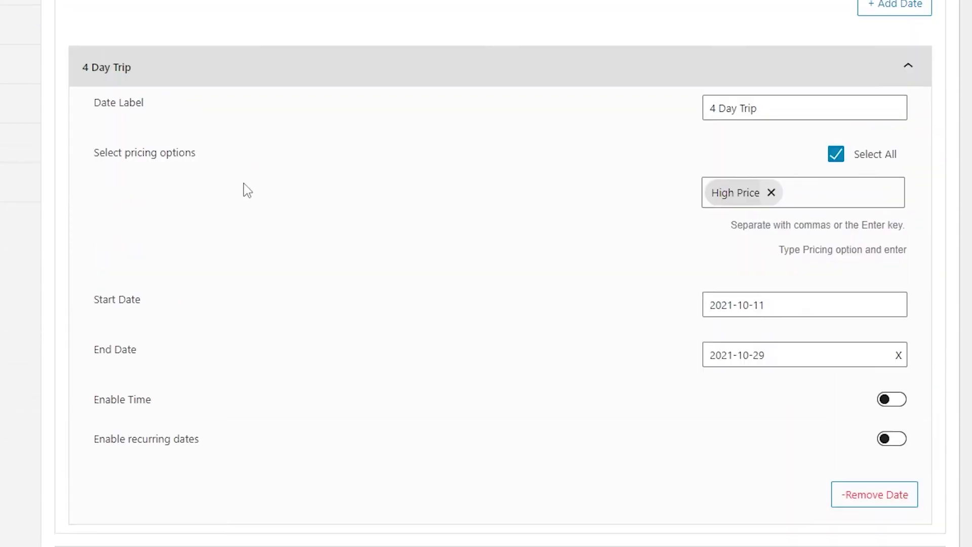
pyautogui.click(249, 380)
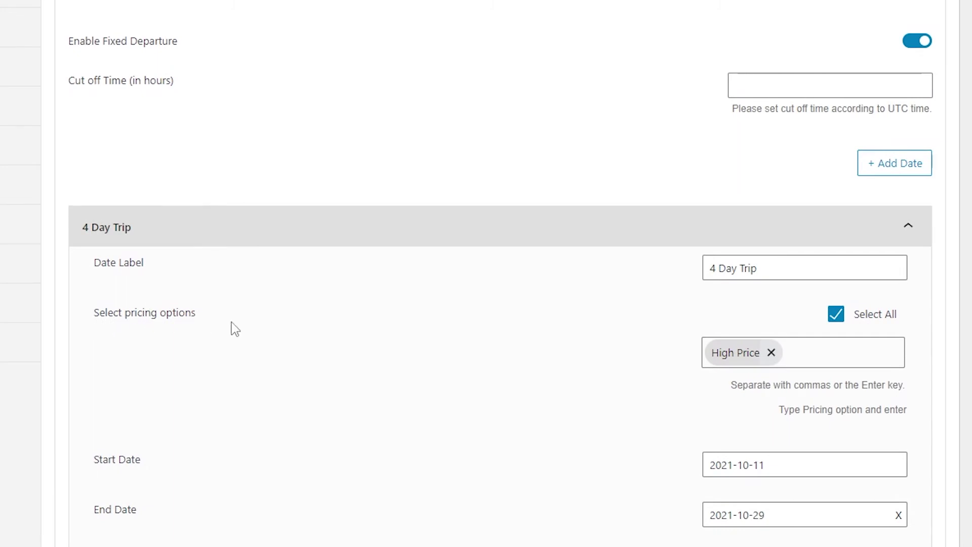
pyautogui.scroll(-3, 405, 264)
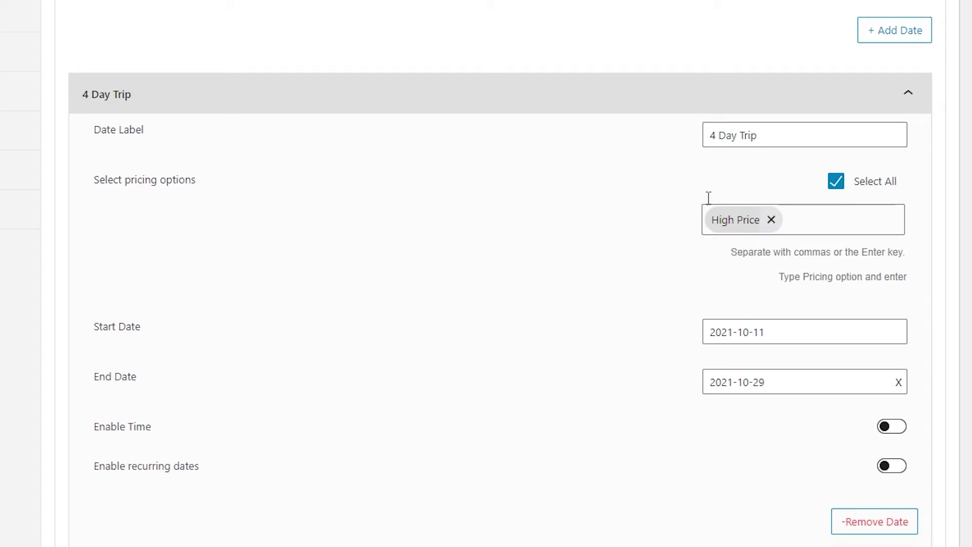
pyautogui.moveTo(709, 135); pyautogui.dragTo(766, 139)
pyautogui.click(672, 174)
# Check the 2021-10-29 End Date and turn on Enable Time for the date
pyautogui.click(754, 383)
pyautogui.click(676, 410)
pyautogui.scroll(-3, 785, 389)
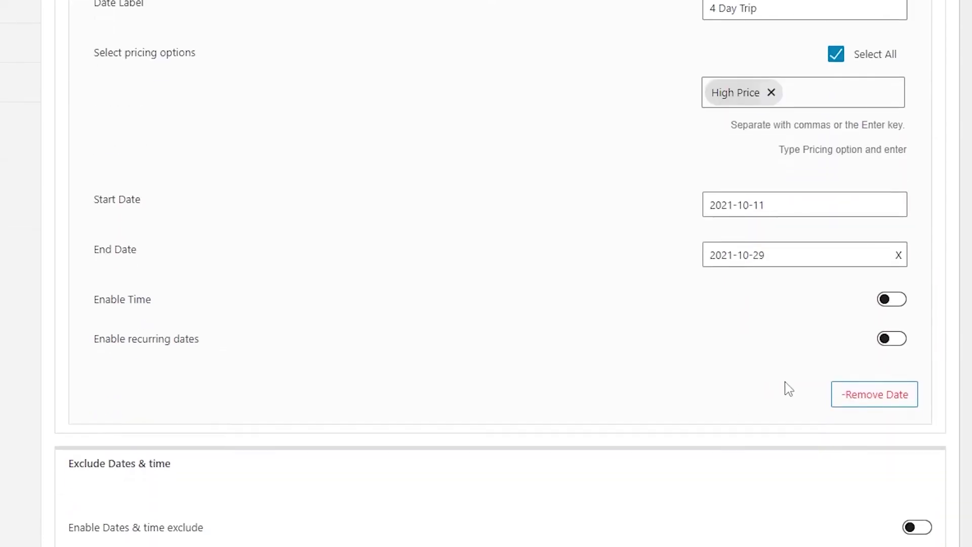
pyautogui.moveTo(95, 297); pyautogui.dragTo(152, 297)
pyautogui.click(98, 343)
pyautogui.moveTo(118, 346); pyautogui.dragTo(220, 338)
pyautogui.click(340, 378)
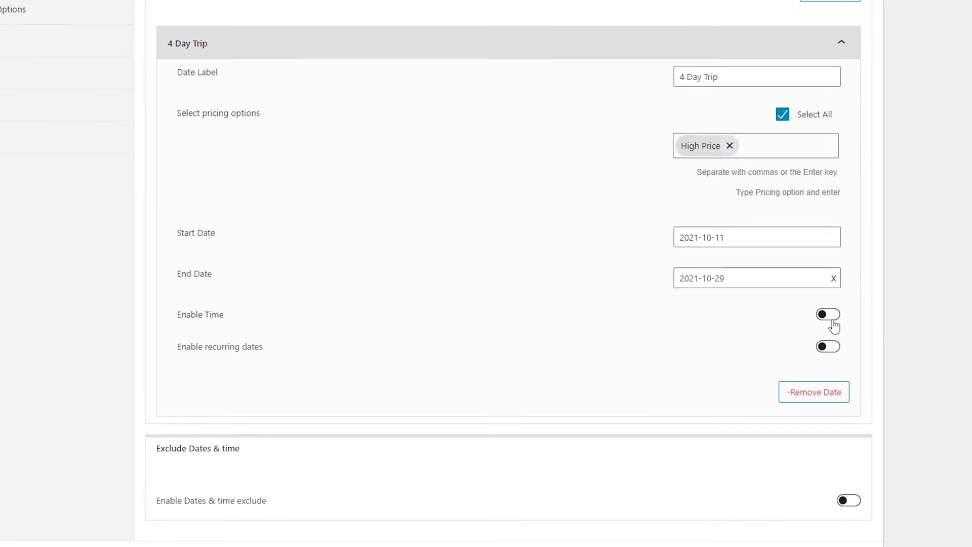
pyautogui.click(830, 315)
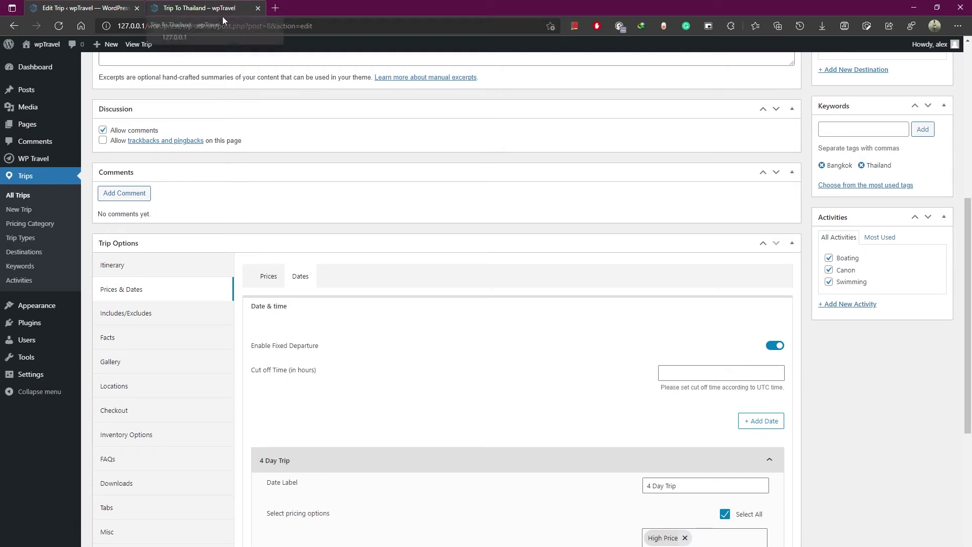
# Open the preview's Booking tab and review the trip dates and per-person price
pyautogui.scroll(6, 863, 182)
pyautogui.scroll(1, 864, 182)
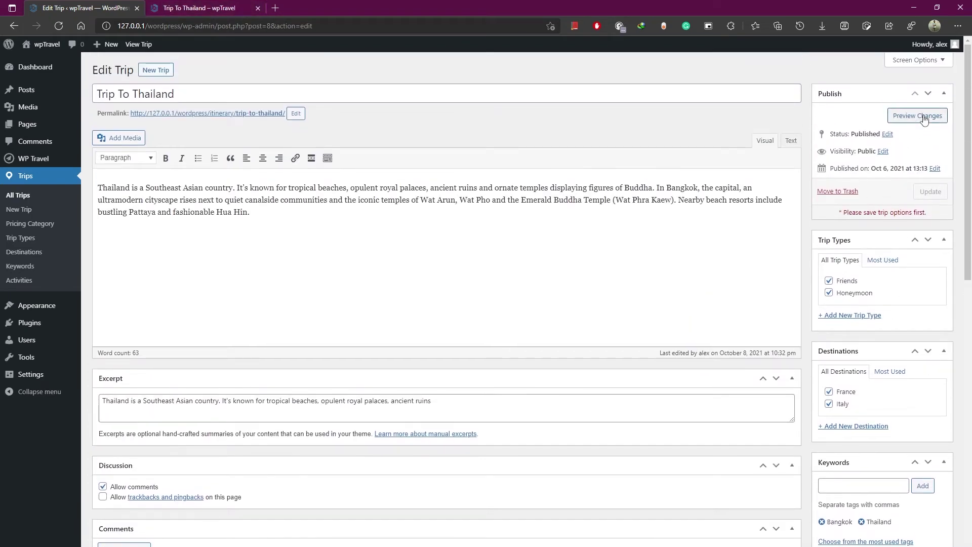
pyautogui.click(207, 4)
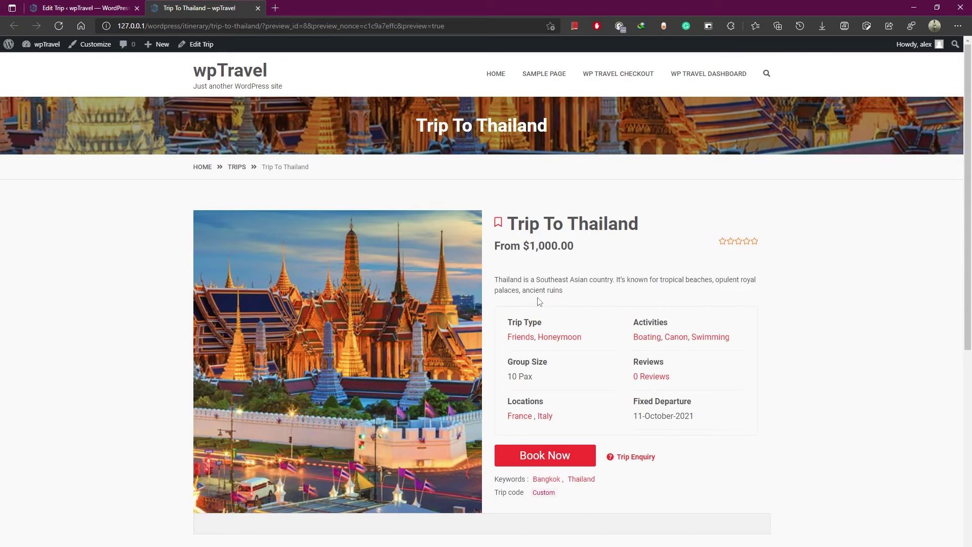
pyautogui.scroll(-5, 540, 301)
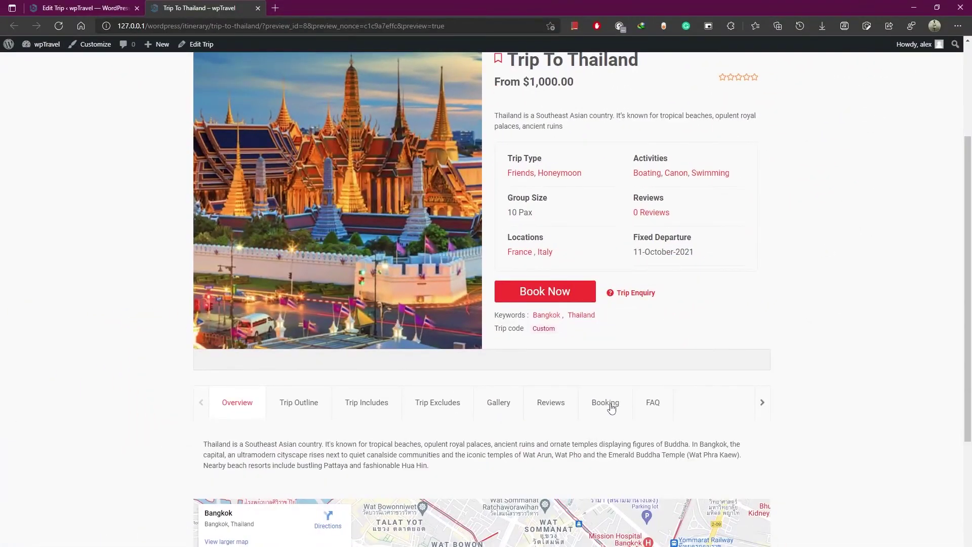
pyautogui.click(611, 405)
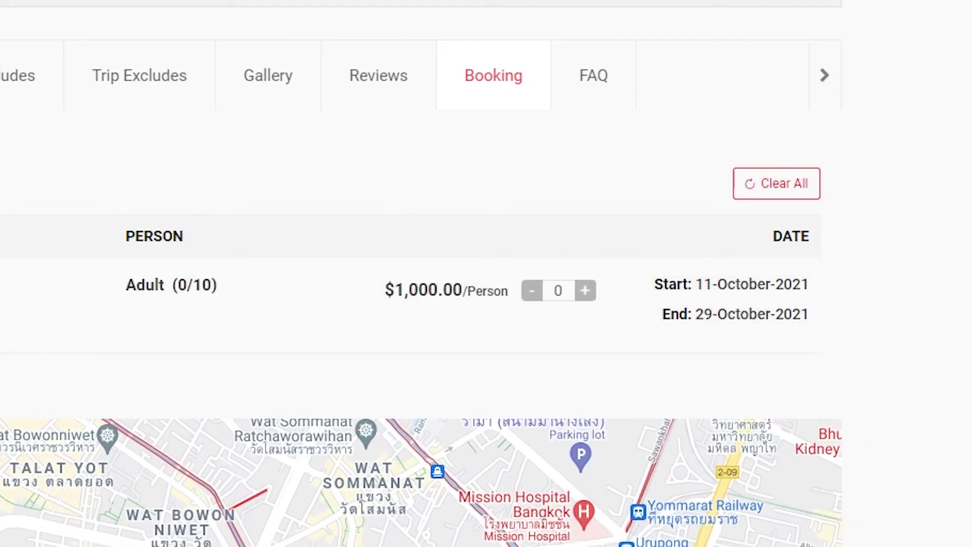
pyautogui.moveTo(827, 306); pyautogui.dragTo(696, 282)
pyautogui.moveTo(367, 290); pyautogui.dragTo(590, 297)
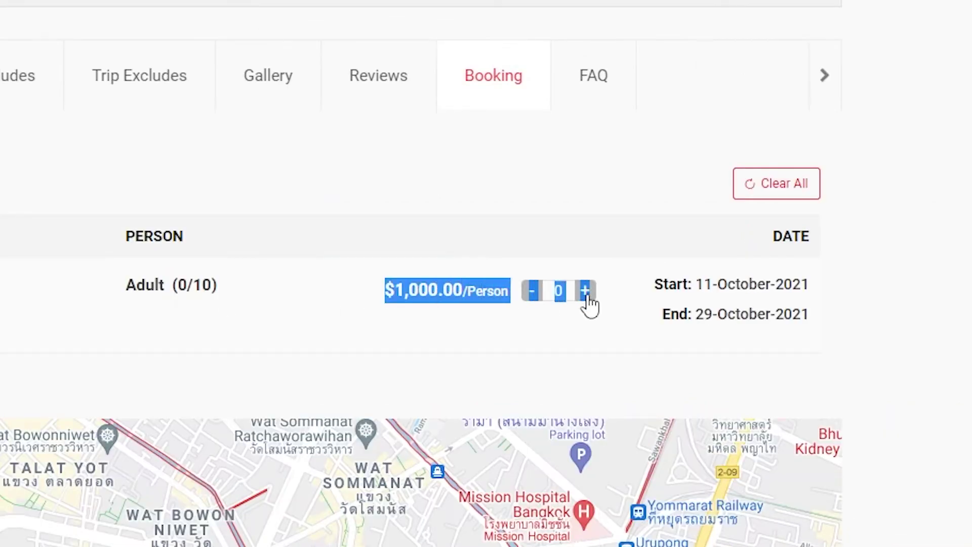
pyautogui.click(590, 298)
# Raise the Adult count to the 10-person maximum at $1,000.00 per person
pyautogui.click(591, 299)
pyautogui.click(590, 299)
pyautogui.click(590, 299)
pyautogui.click(590, 299)
pyautogui.click(591, 299)
pyautogui.click(591, 298)
pyautogui.click(590, 299)
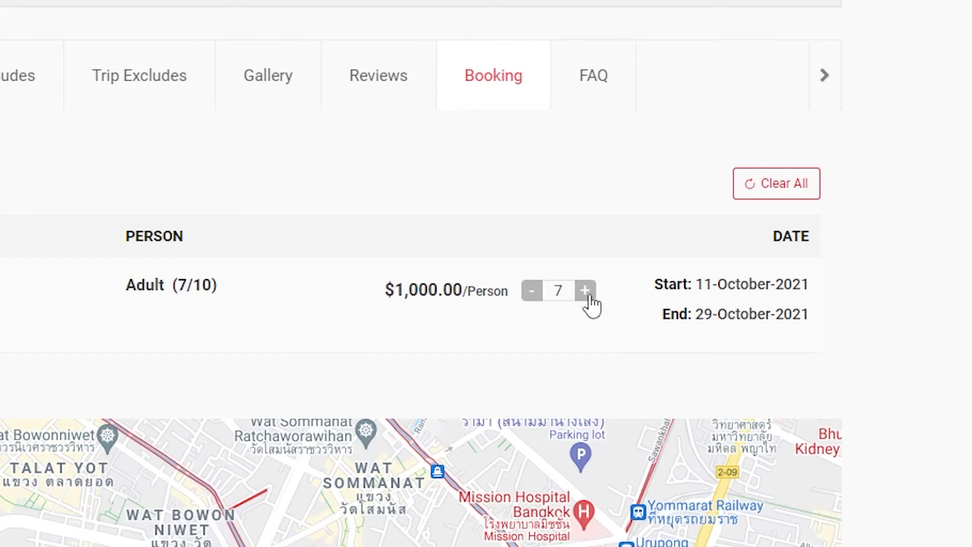
pyautogui.click(590, 298)
pyautogui.click(533, 294)
pyautogui.click(533, 293)
pyautogui.click(532, 293)
pyautogui.click(585, 295)
pyautogui.click(586, 294)
pyautogui.click(585, 294)
pyautogui.click(585, 295)
pyautogui.click(585, 294)
pyautogui.click(586, 293)
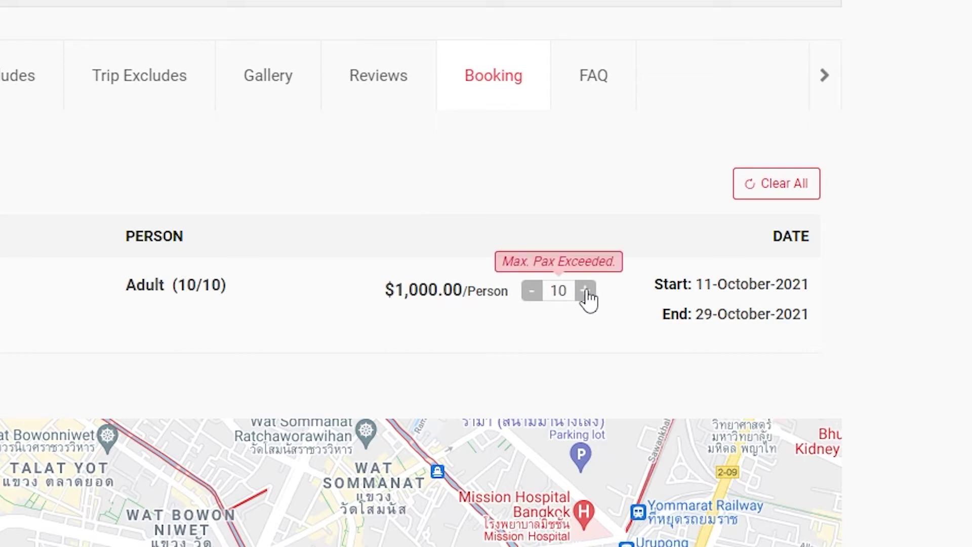
pyautogui.click(585, 292)
pyautogui.click(588, 294)
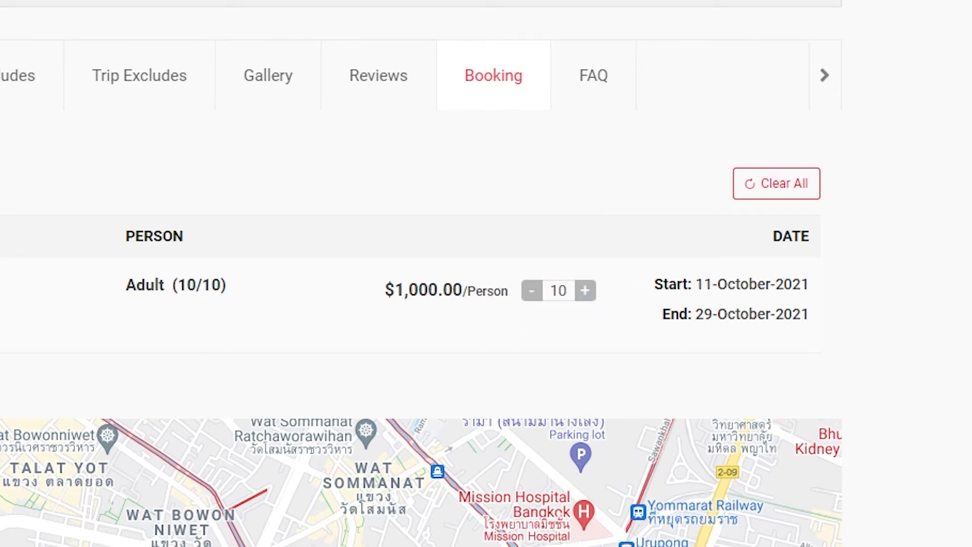
pyautogui.moveTo(406, 294); pyautogui.dragTo(462, 297)
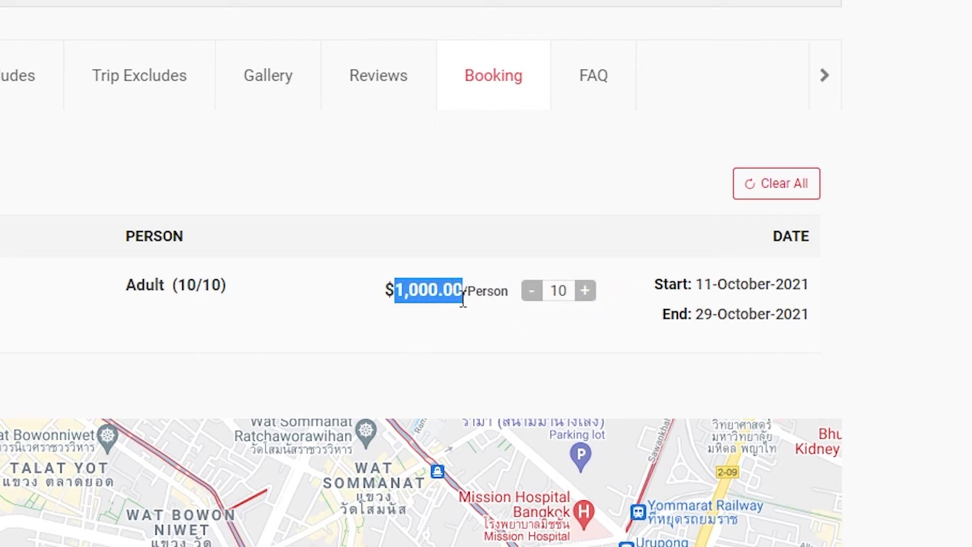
pyautogui.click(473, 345)
# Show the Includes/Excludes trip options in the trip editor
pyautogui.click(91, 8)
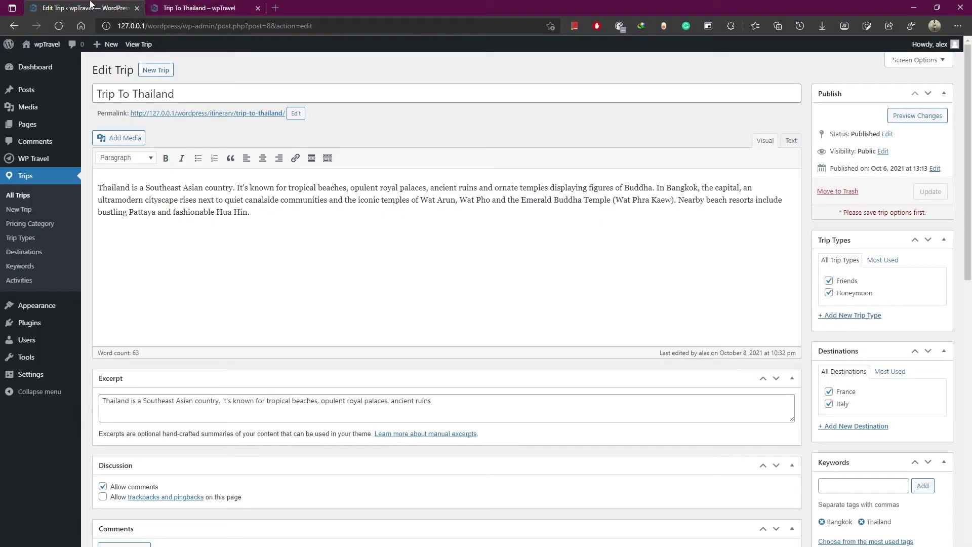
pyautogui.scroll(-8, 288, 193)
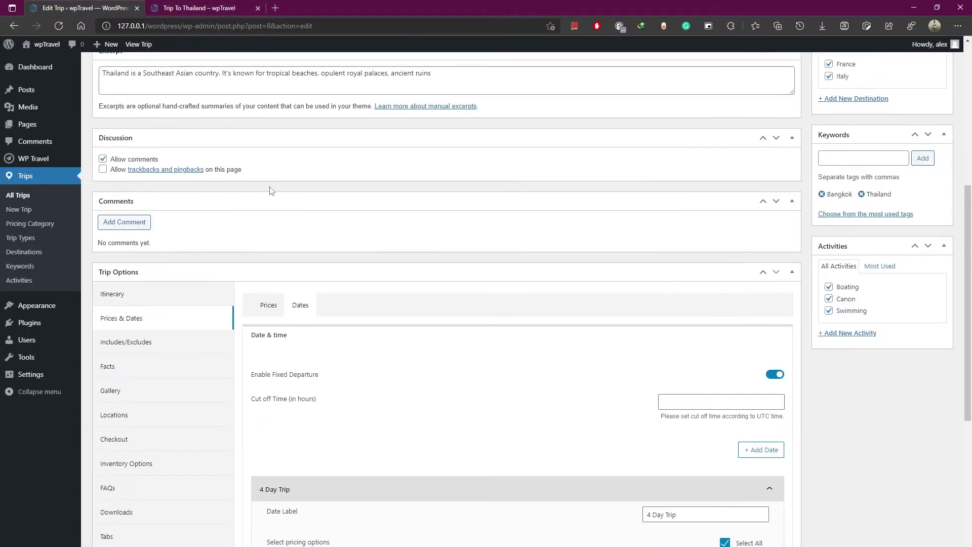
pyautogui.scroll(-3, 447, 332)
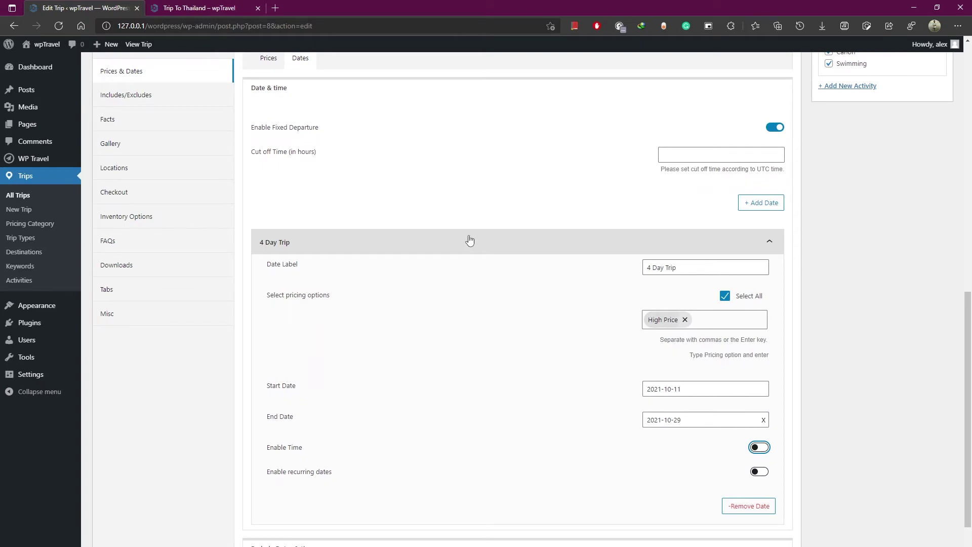
pyautogui.scroll(2, 441, 228)
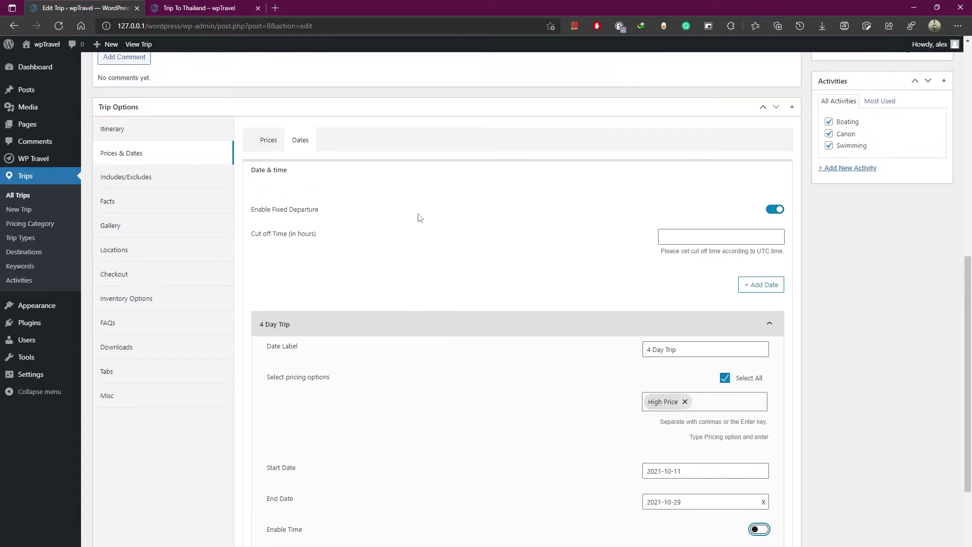
pyautogui.click(154, 182)
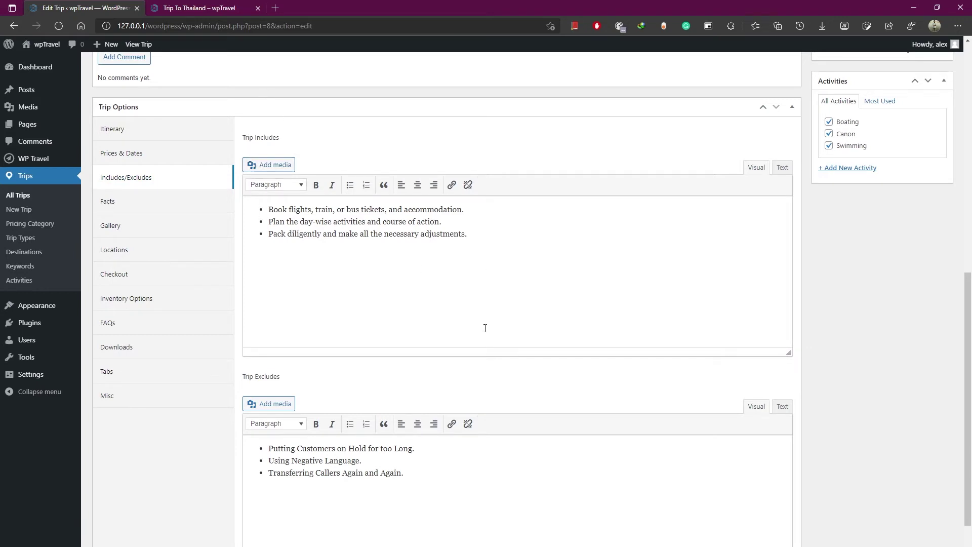
# View the Trip Includes list and the three Trip Excludes items on the preview
pyautogui.click(223, 8)
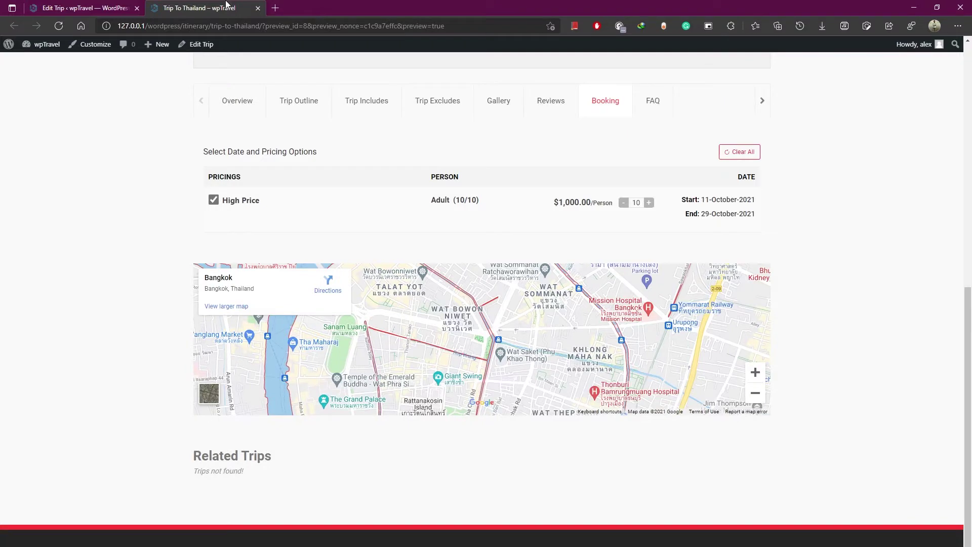
pyautogui.click(368, 104)
pyautogui.moveTo(402, 238); pyautogui.dragTo(220, 204)
pyautogui.click(436, 192)
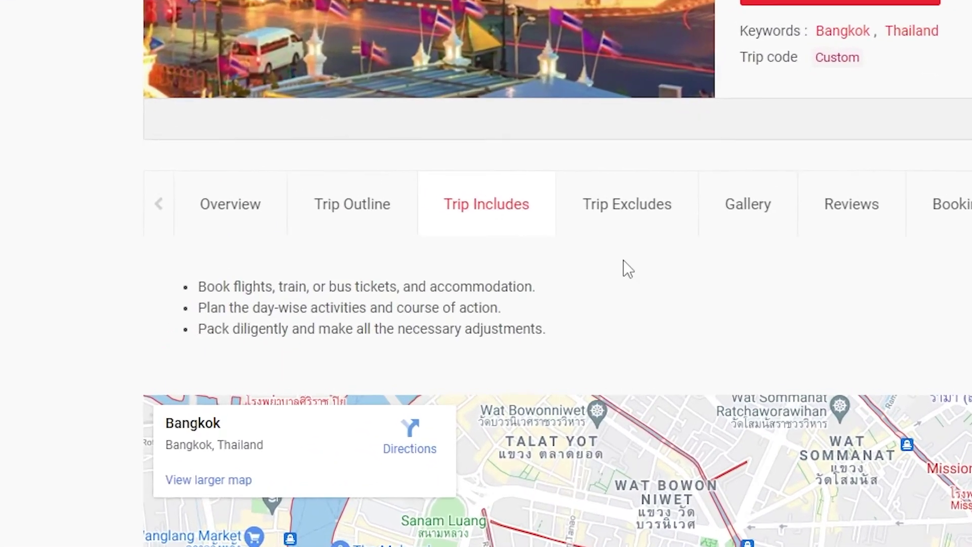
pyautogui.click(627, 213)
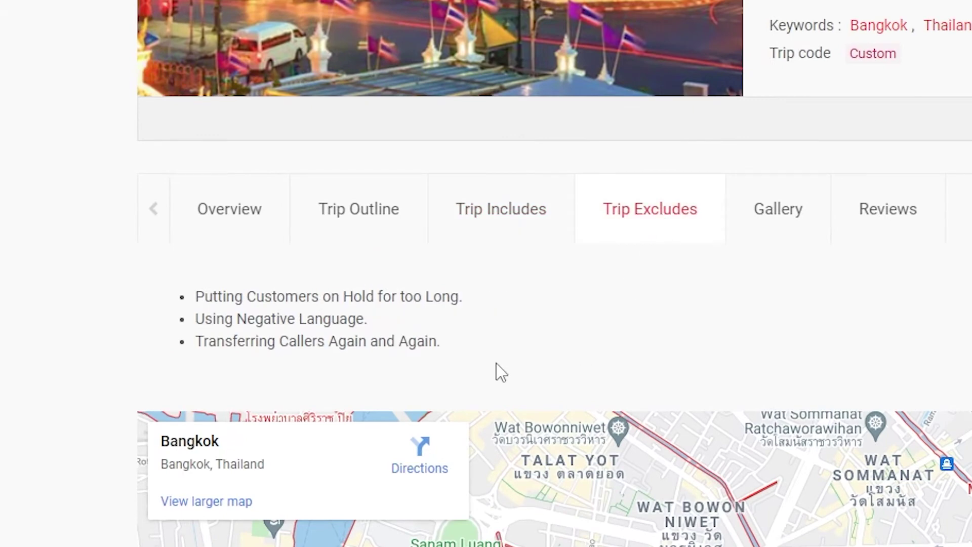
pyautogui.moveTo(496, 363); pyautogui.dragTo(177, 266)
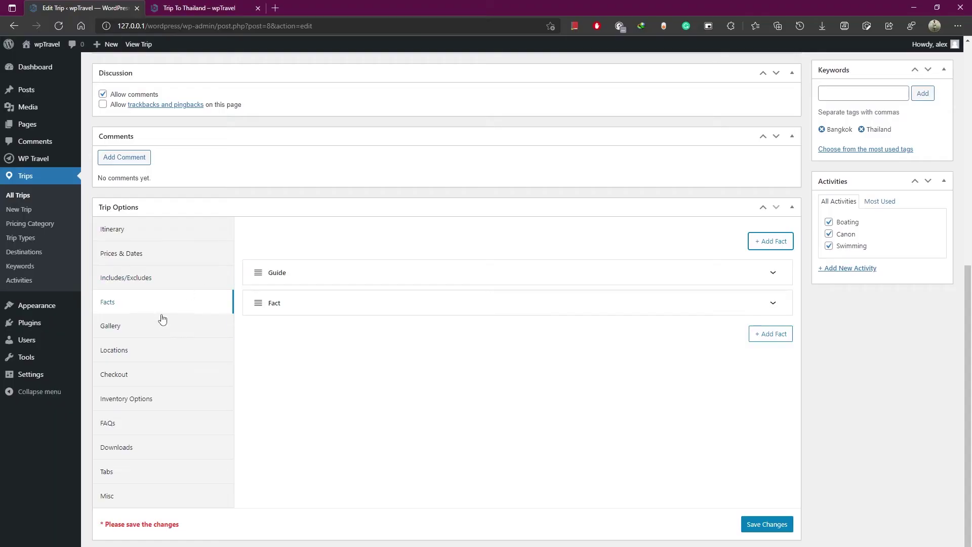
# In Gallery settings, open and close the Insert From URL form, then enlarge the preview's airplane image
pyautogui.click(153, 326)
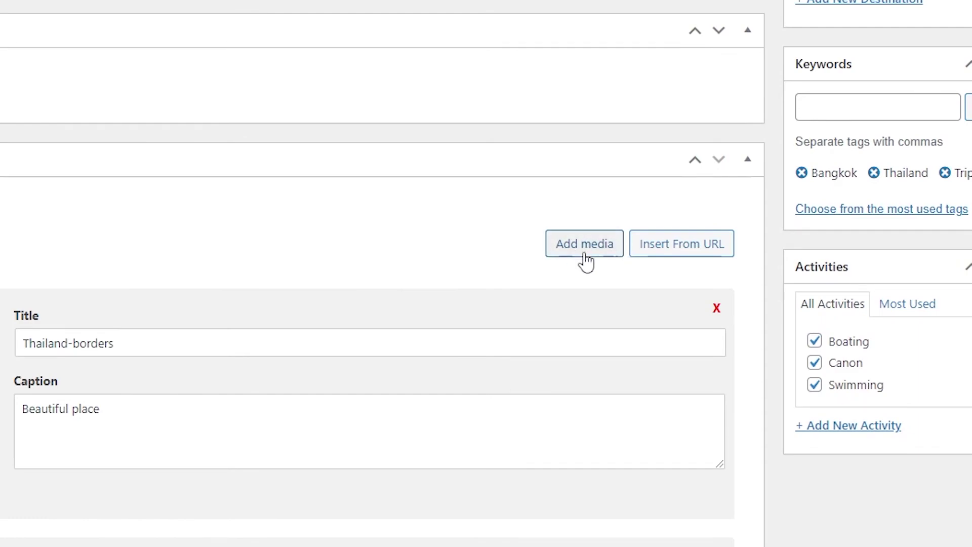
pyautogui.click(679, 254)
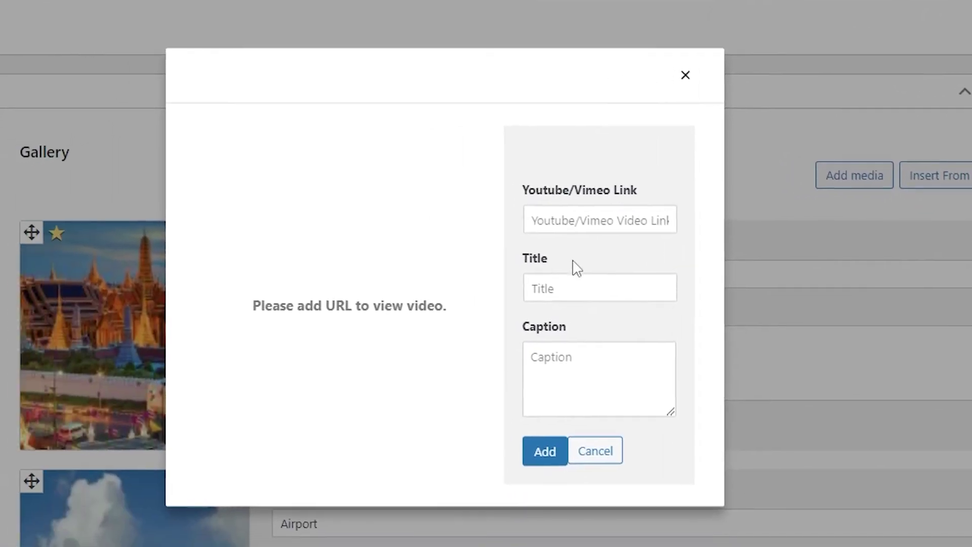
pyautogui.click(613, 208)
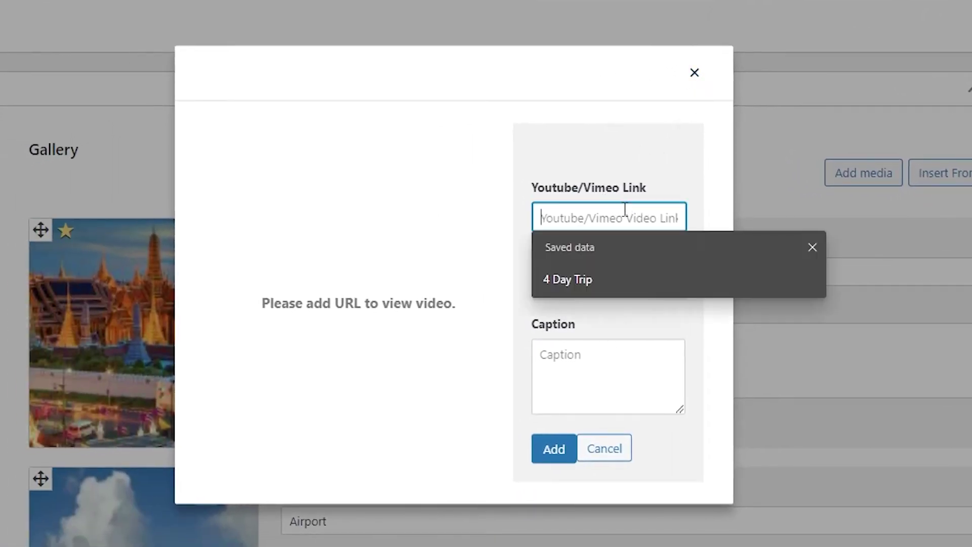
pyautogui.click(701, 100)
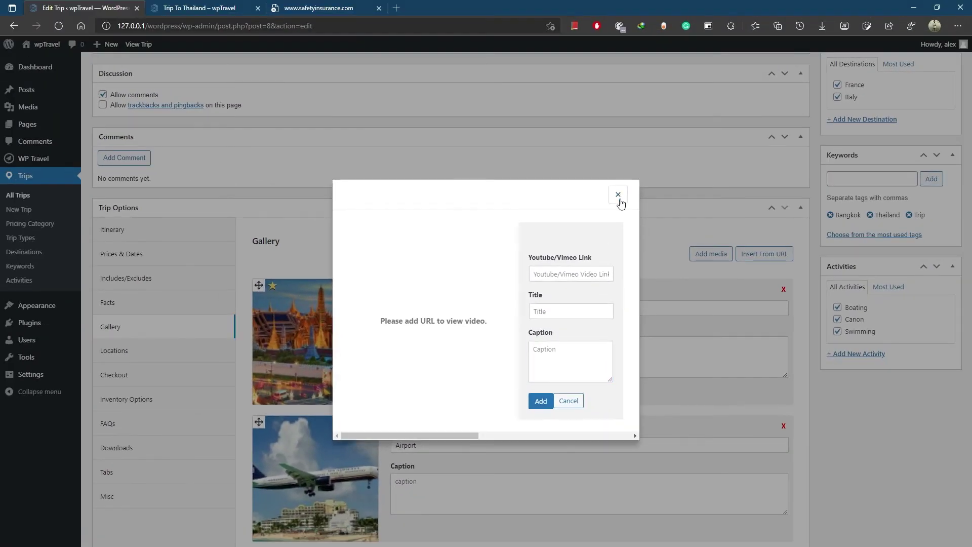
pyautogui.click(618, 199)
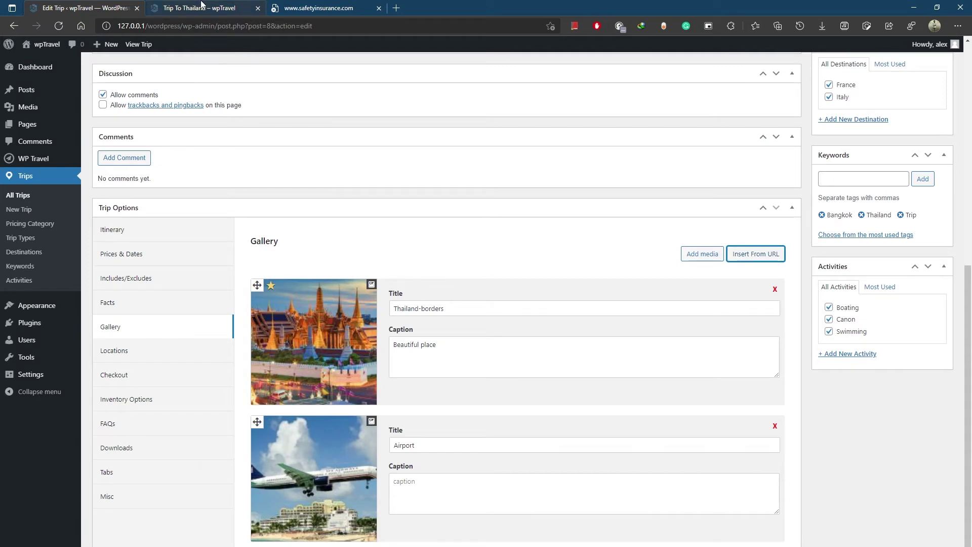
pyautogui.click(213, 8)
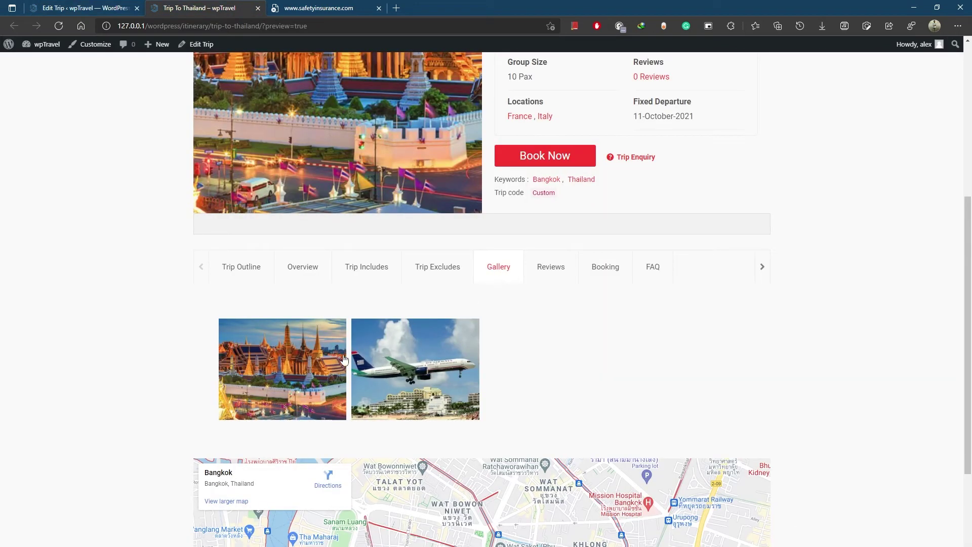
pyautogui.click(364, 367)
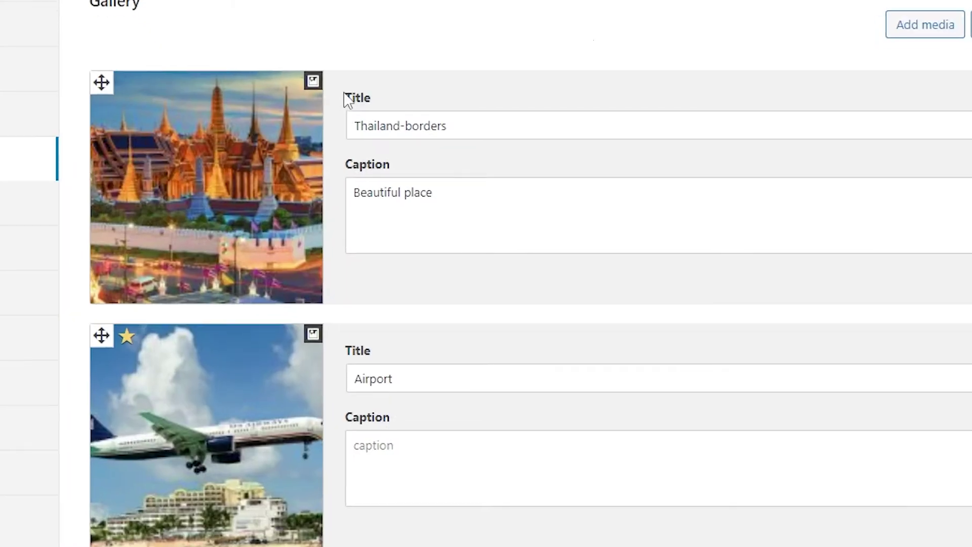
# Review the gallery image Title and Caption fields, pick the featured image, and check the media library
pyautogui.moveTo(347, 96); pyautogui.dragTo(372, 101)
pyautogui.moveTo(348, 165); pyautogui.dragTo(397, 174)
pyautogui.click(126, 83)
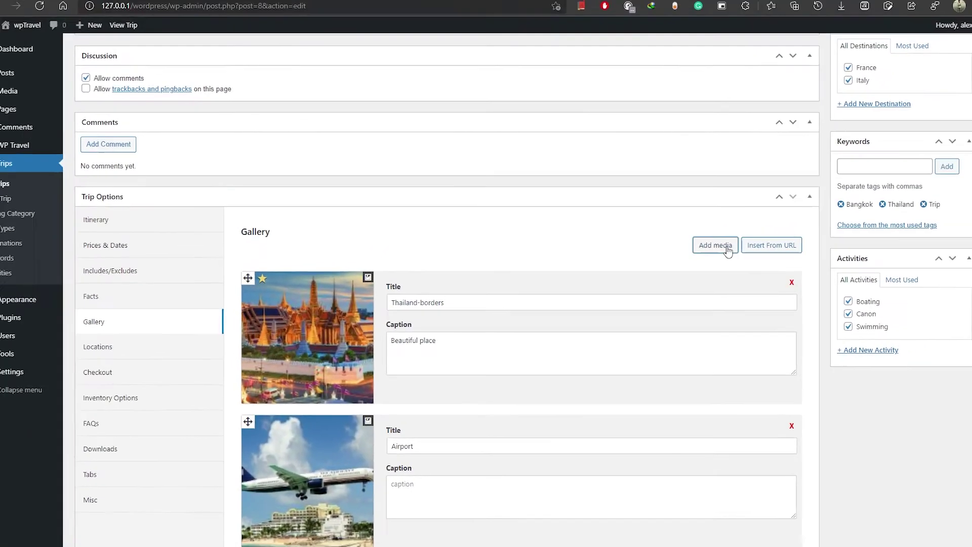
pyautogui.click(847, 158)
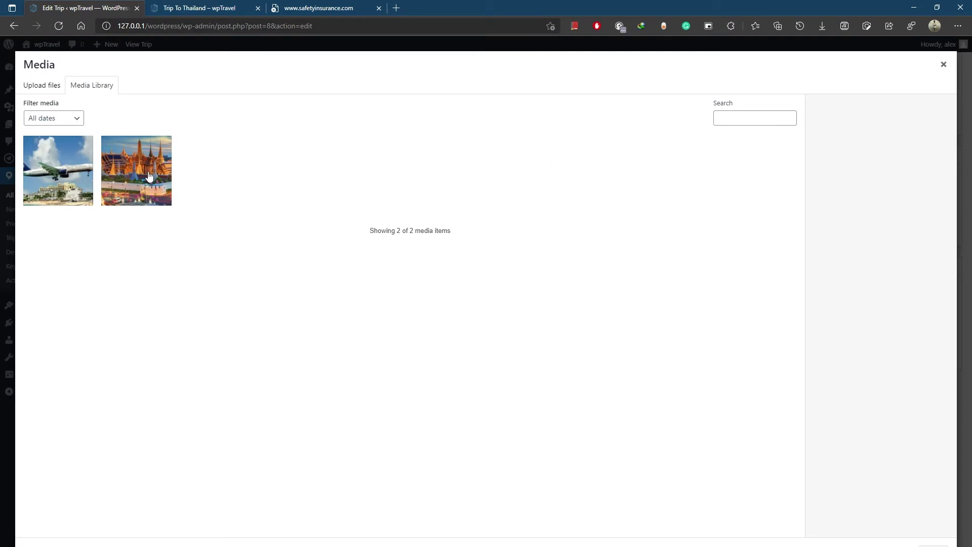
pyautogui.click(945, 67)
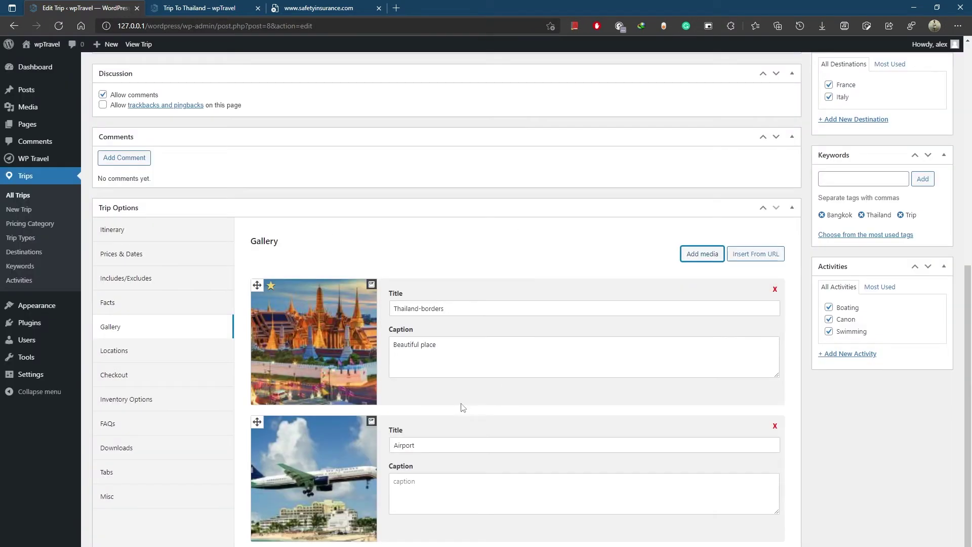
# Reload the trip preview to check the gallery before saving
pyautogui.scroll(-1, 461, 406)
pyautogui.click(215, 8)
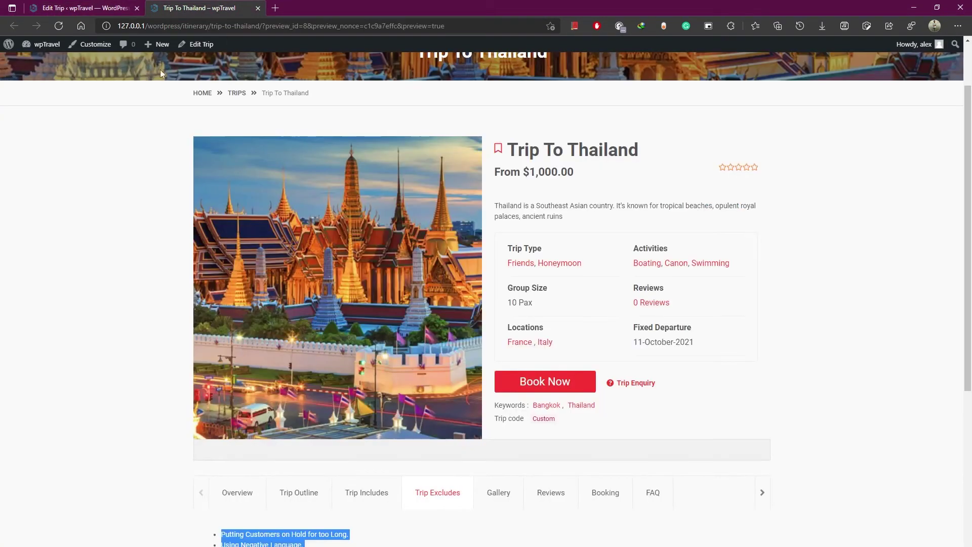
pyautogui.click(59, 26)
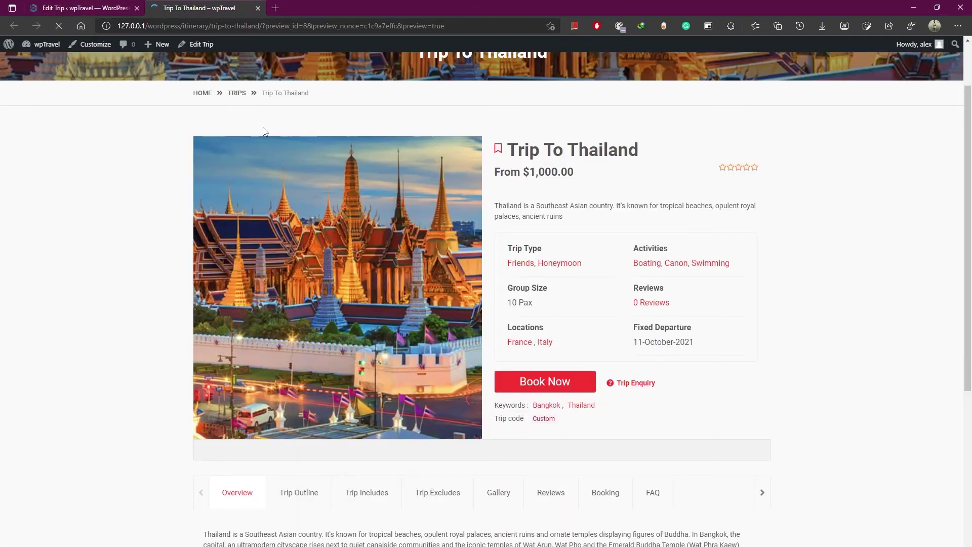
pyautogui.click(76, 8)
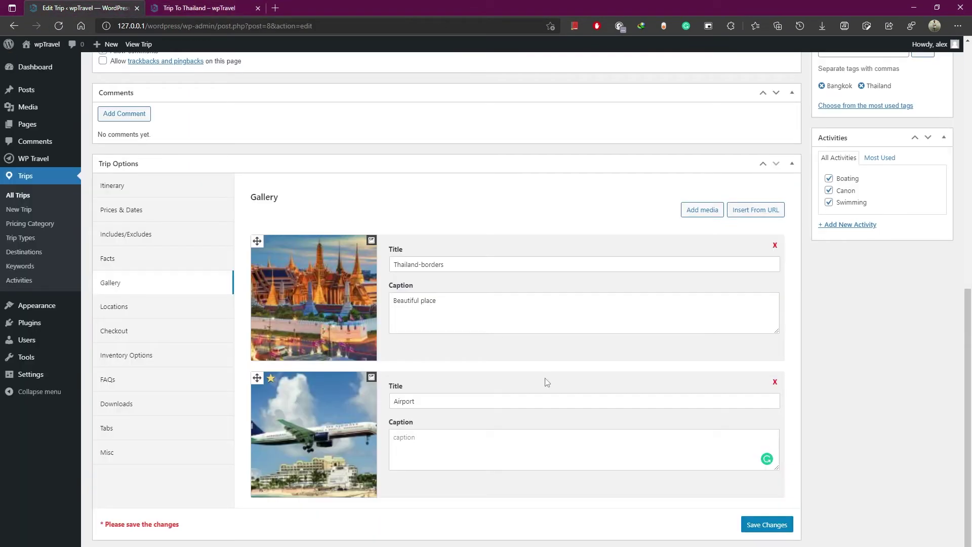
# Save the gallery changes and reload the preview so the airplane photo leads
pyautogui.click(780, 527)
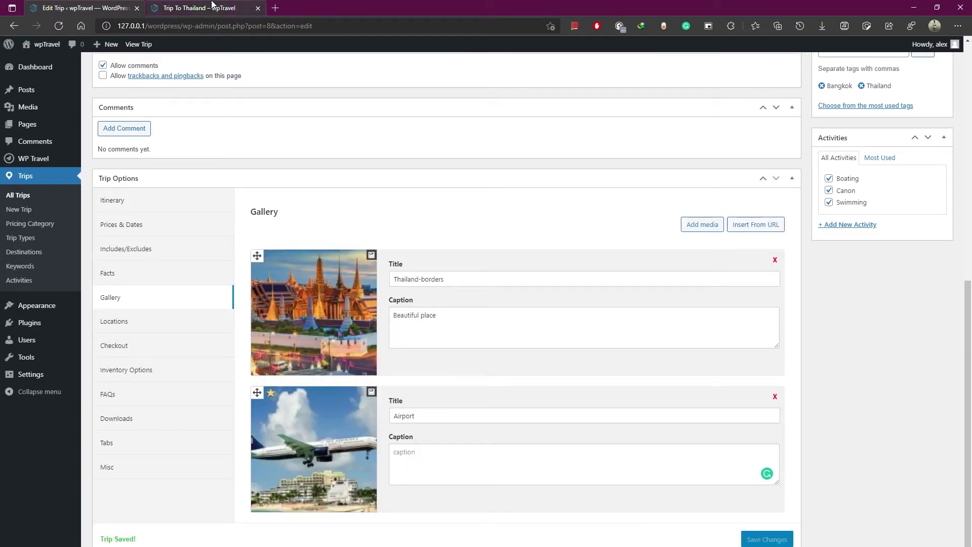
pyautogui.click(203, 9)
pyautogui.click(59, 26)
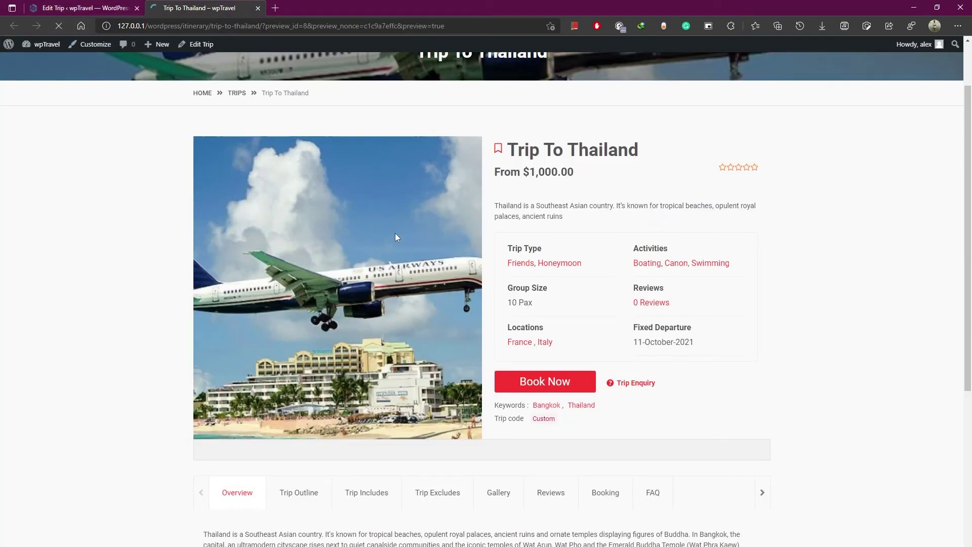
pyautogui.scroll(-2, 348, 302)
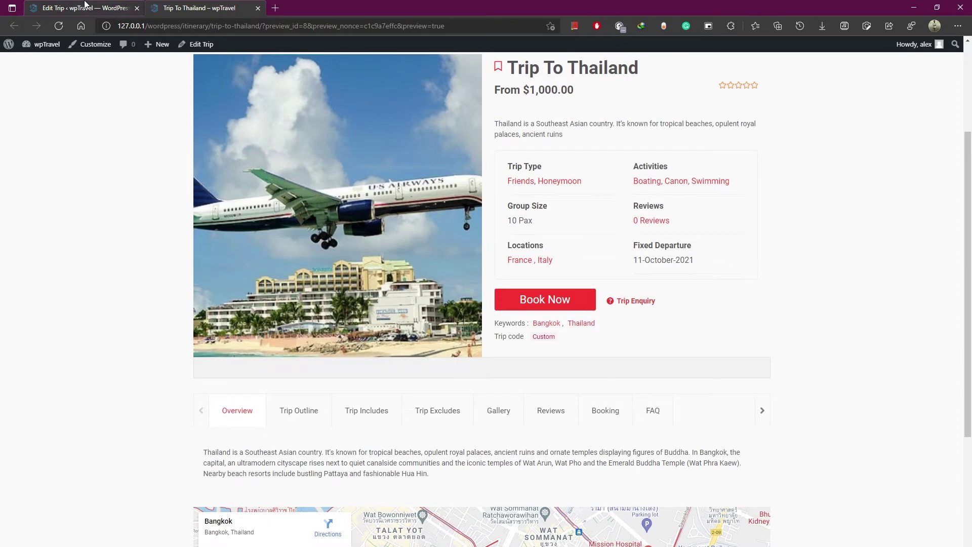
pyautogui.click(76, 8)
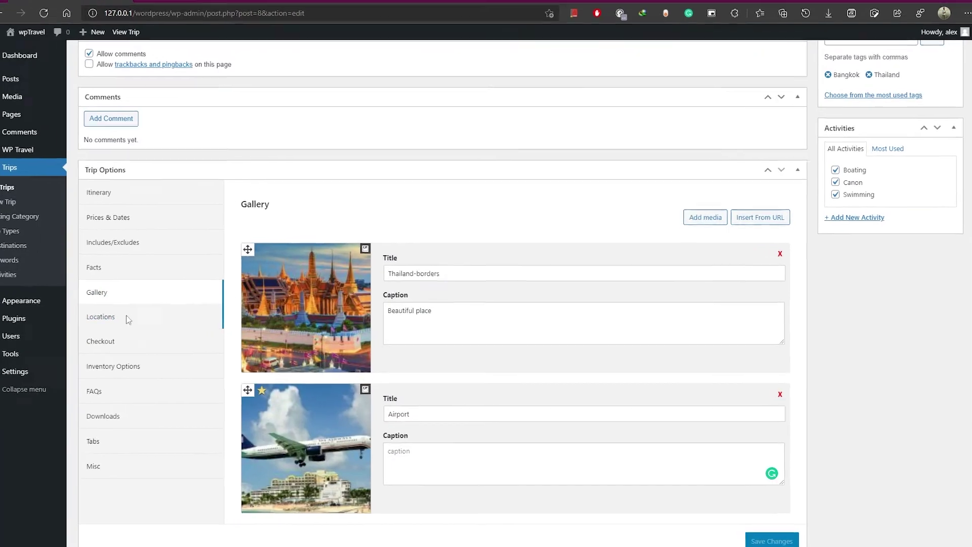
pyautogui.click(138, 323)
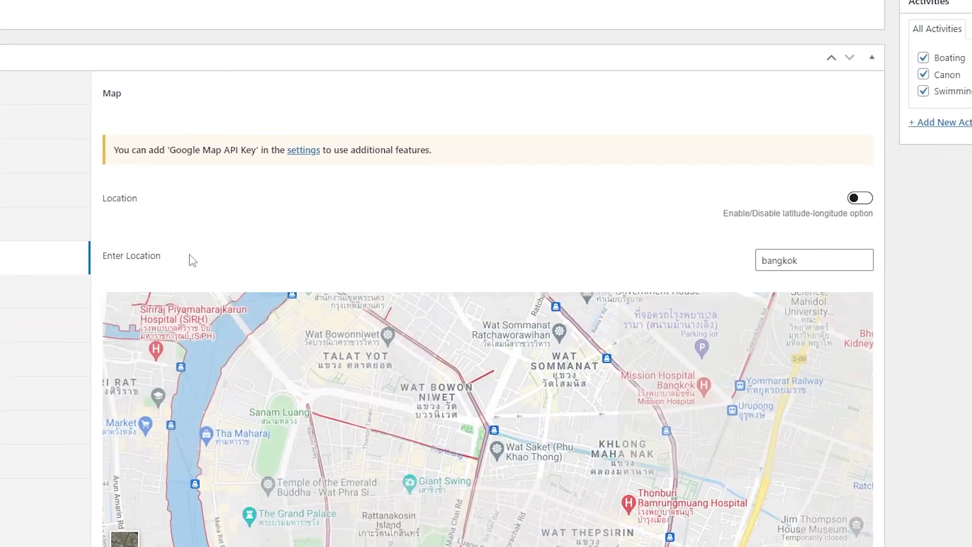
# Check the Bangkok location entry and its map in the trip's Locations settings
pyautogui.moveTo(805, 258); pyautogui.dragTo(736, 261)
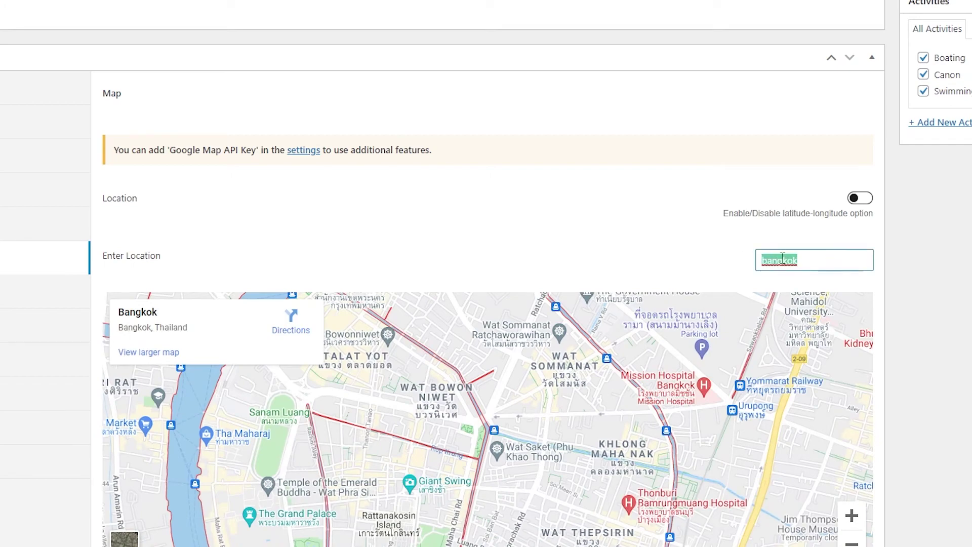
pyautogui.click(810, 259)
pyautogui.moveTo(810, 259); pyautogui.dragTo(758, 269)
pyautogui.scroll(-2, 608, 334)
pyautogui.moveTo(470, 349); pyautogui.dragTo(452, 333)
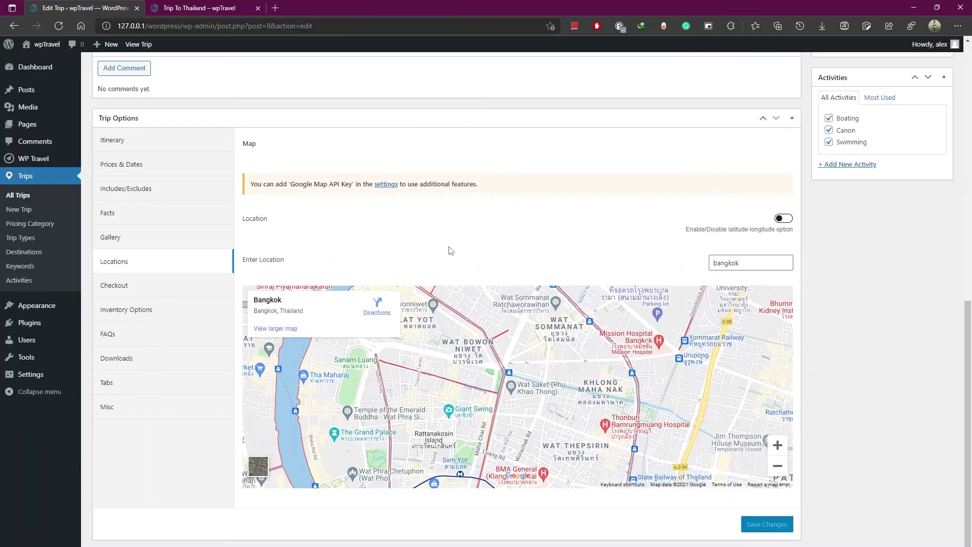
# On the front-end preview, view the Bangkok map, the Trip Outline and the trip includes
pyautogui.click(199, 8)
pyautogui.scroll(-3, 472, 283)
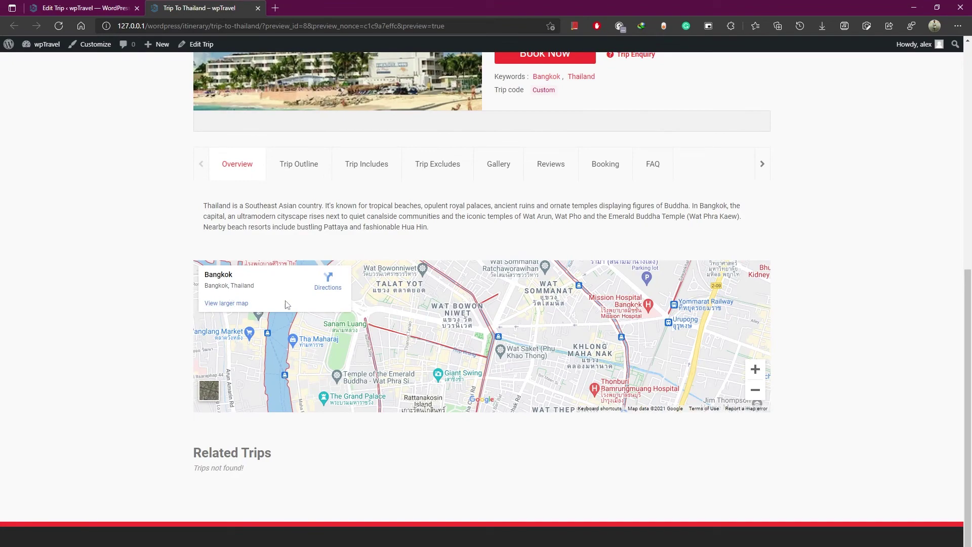
pyautogui.scroll(3, 507, 334)
pyautogui.scroll(-3, 507, 330)
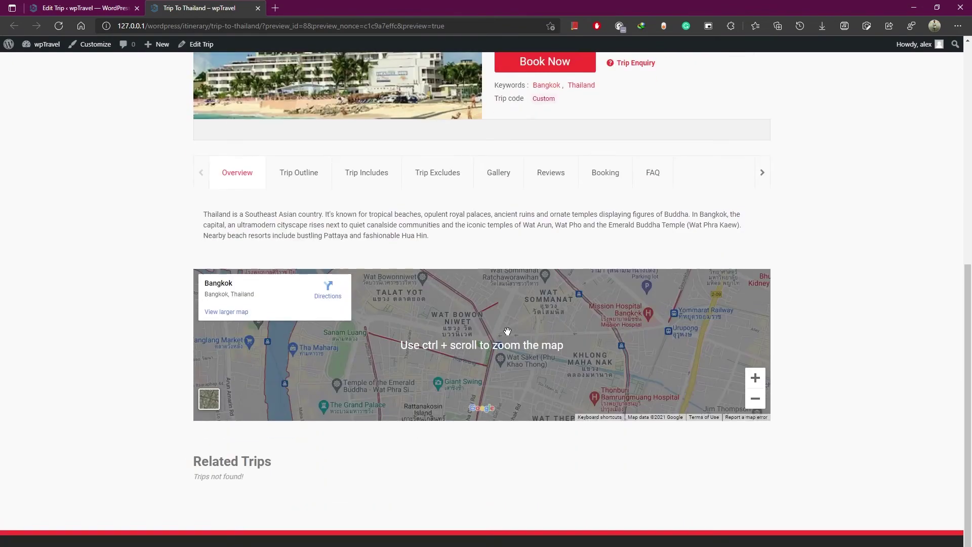
pyautogui.click(306, 173)
pyautogui.scroll(-4, 434, 256)
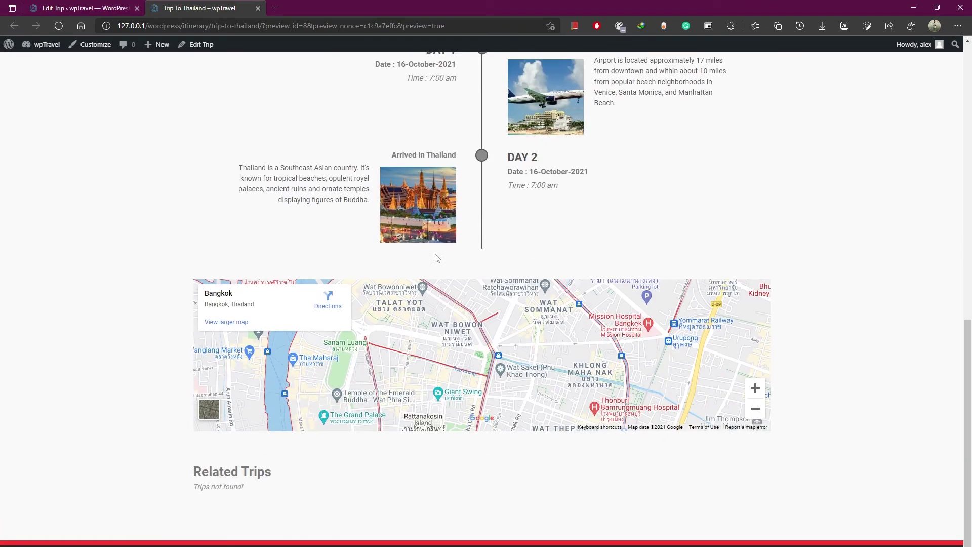
pyautogui.scroll(3, 471, 325)
pyautogui.scroll(-3, 472, 325)
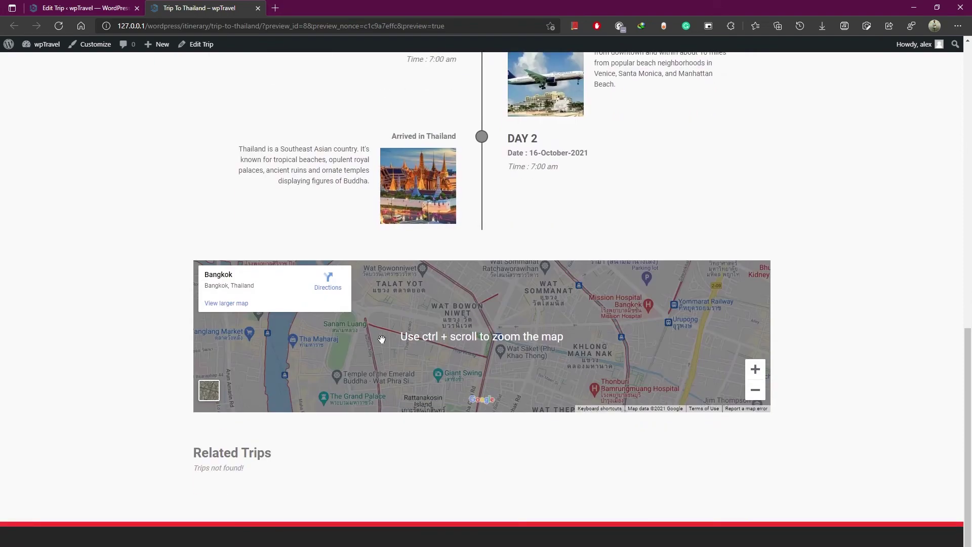
pyautogui.scroll(5, 460, 171)
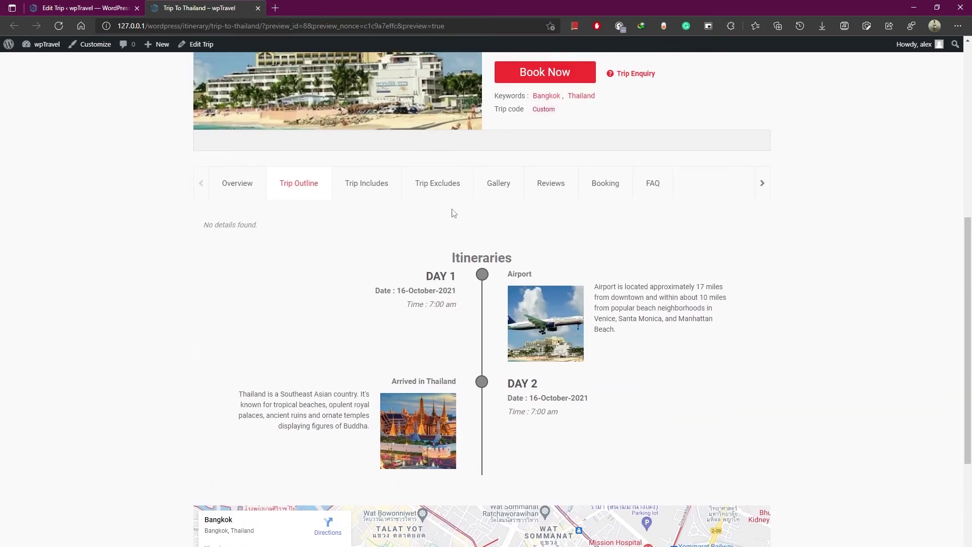
pyautogui.click(366, 183)
pyautogui.click(83, 7)
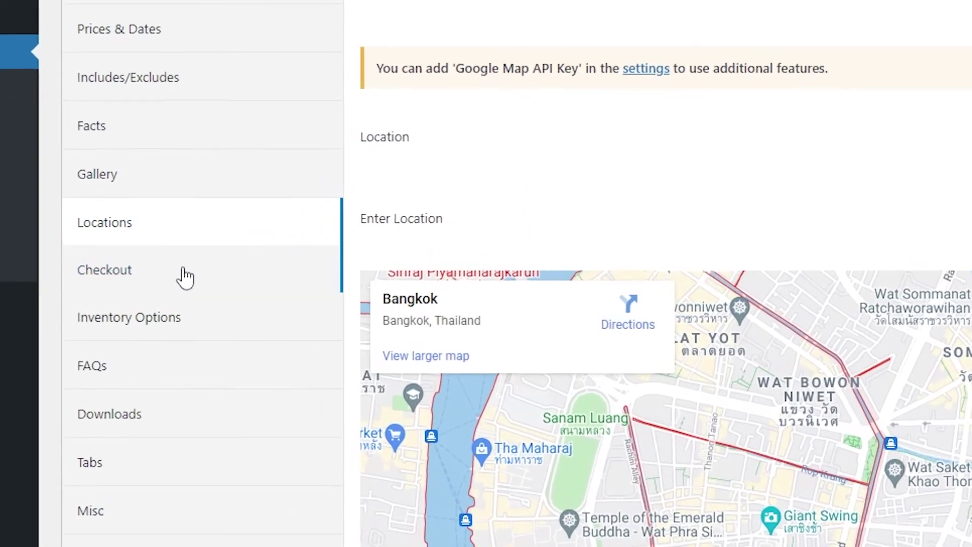
# Review the Checkout label 'Your Checkout' and its thank-you message in the trip's checkout settings
pyautogui.click(157, 285)
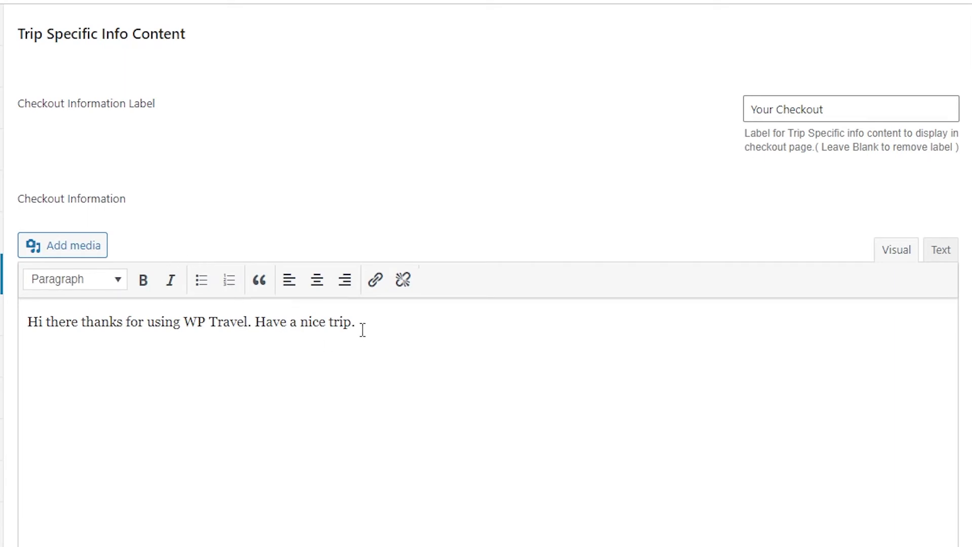
pyautogui.moveTo(363, 329); pyautogui.dragTo(31, 335)
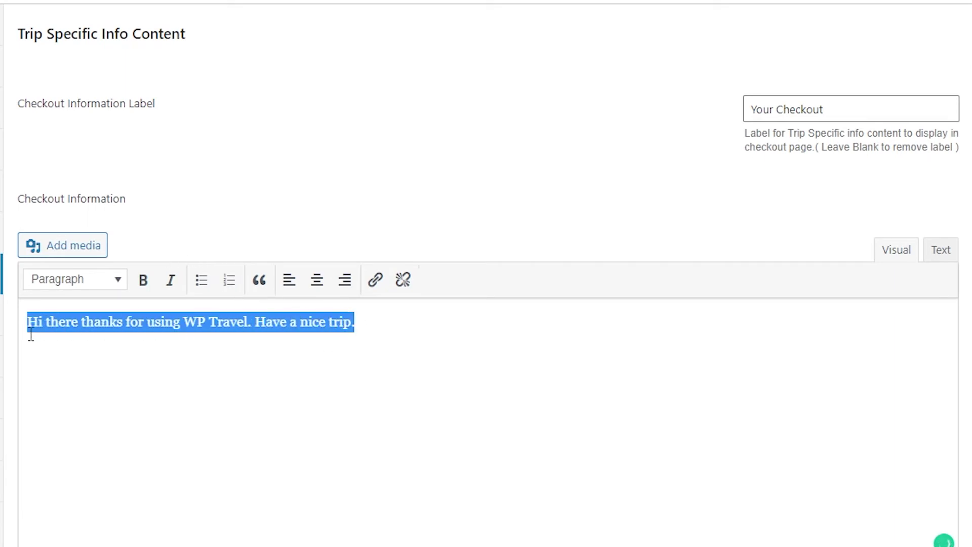
pyautogui.click(118, 364)
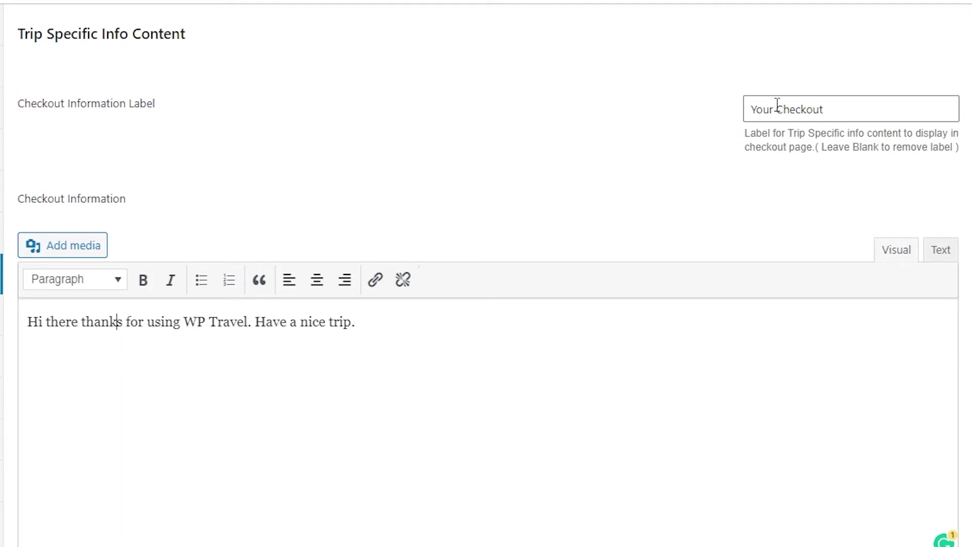
pyautogui.moveTo(750, 112); pyautogui.dragTo(823, 110)
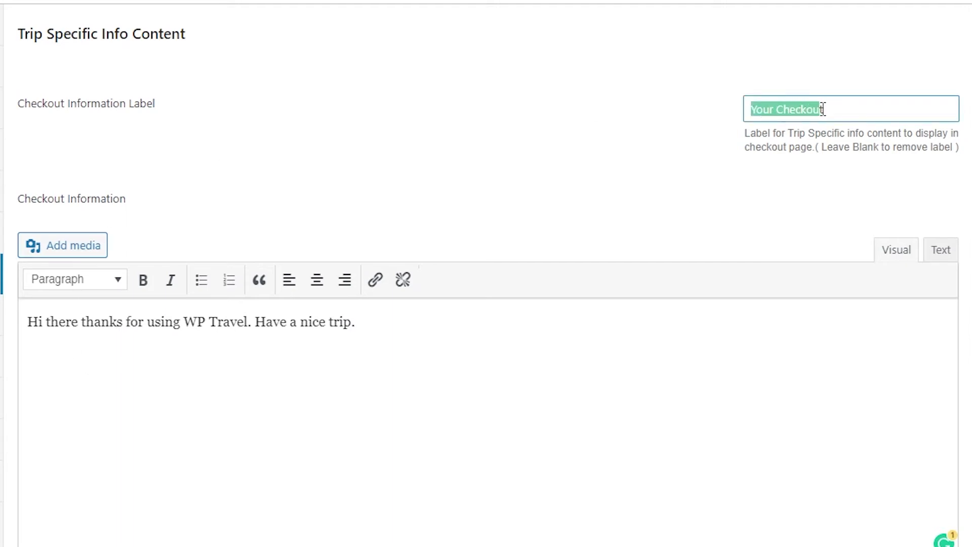
pyautogui.click(376, 385)
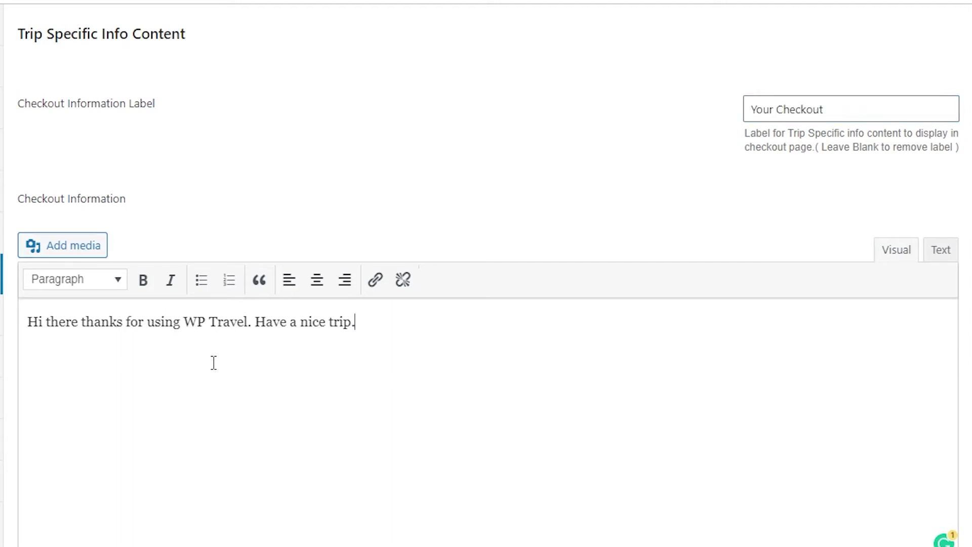
pyautogui.moveTo(378, 325); pyautogui.dragTo(26, 322)
pyautogui.click(167, 410)
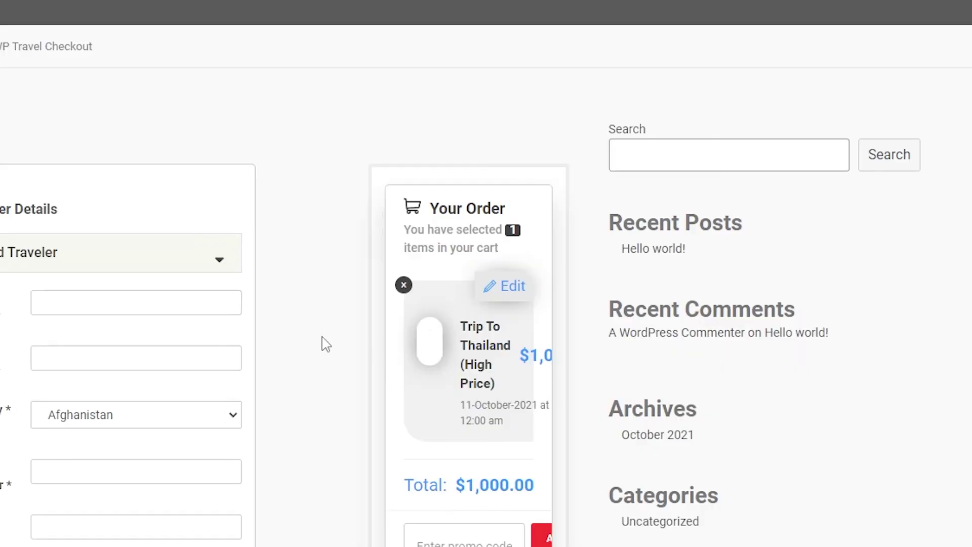
# Confirm the thank-you message appears on the front-end checkout page
pyautogui.scroll(-10, 326, 345)
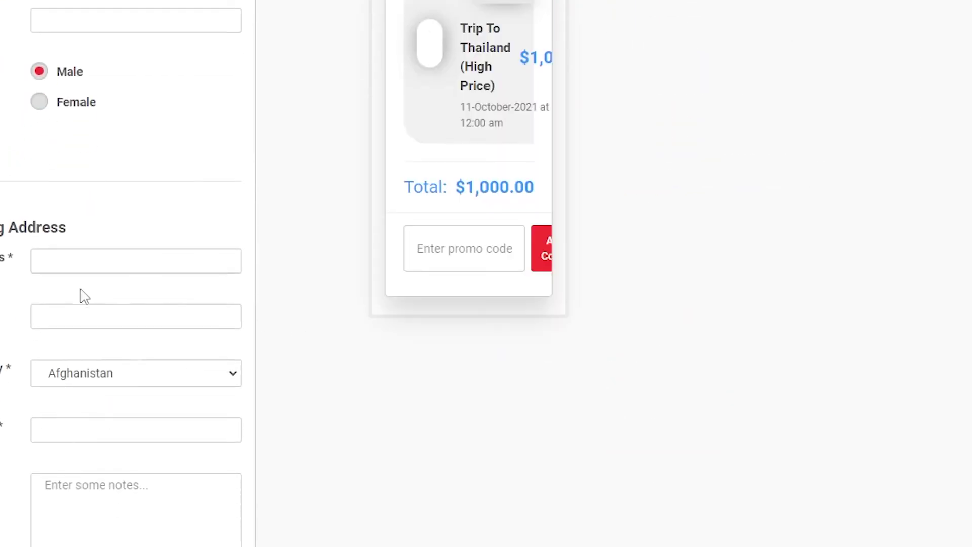
pyautogui.scroll(-8, 84, 296)
pyautogui.moveTo(87, 377); pyautogui.dragTo(0, 295)
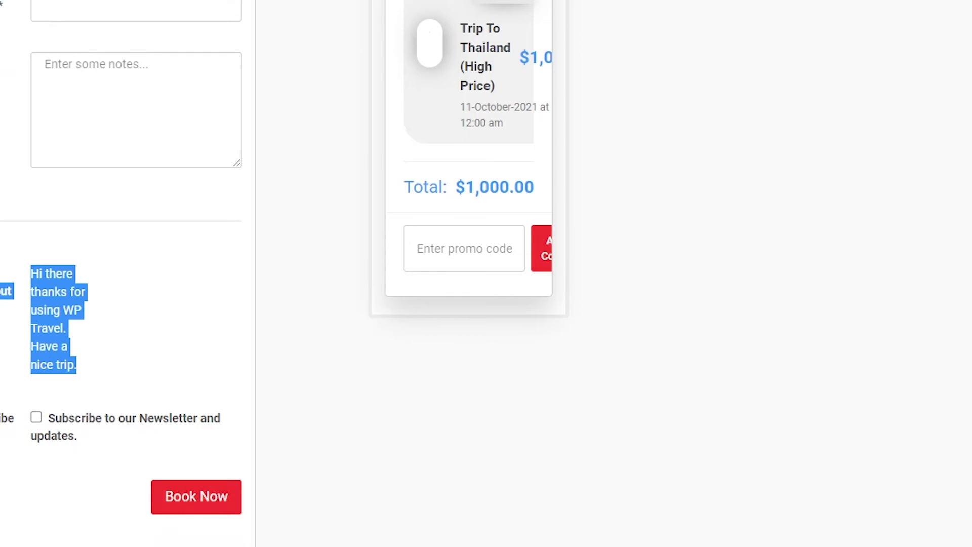
pyautogui.click(97, 295)
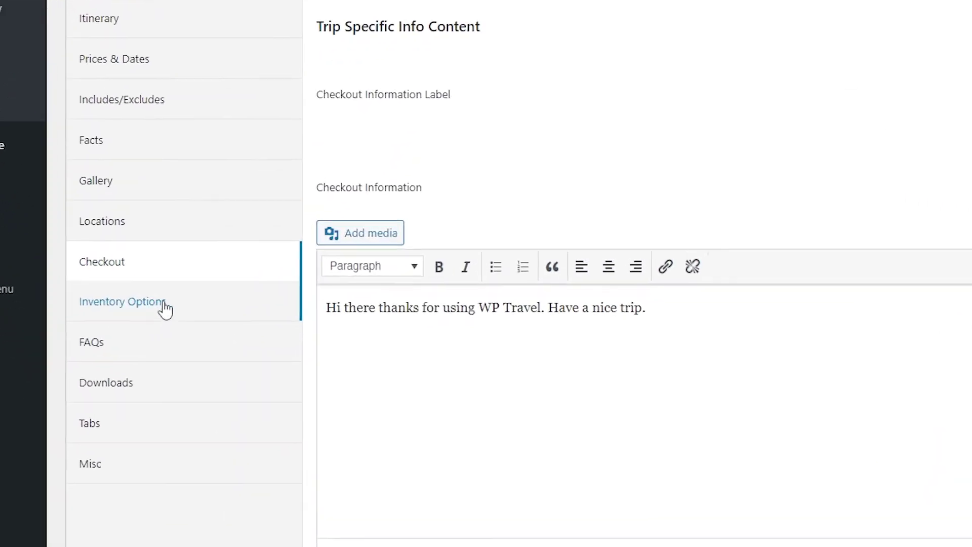
# Enable trip inventory with inventory size 12 and the Sold Out! message
pyautogui.click(117, 279)
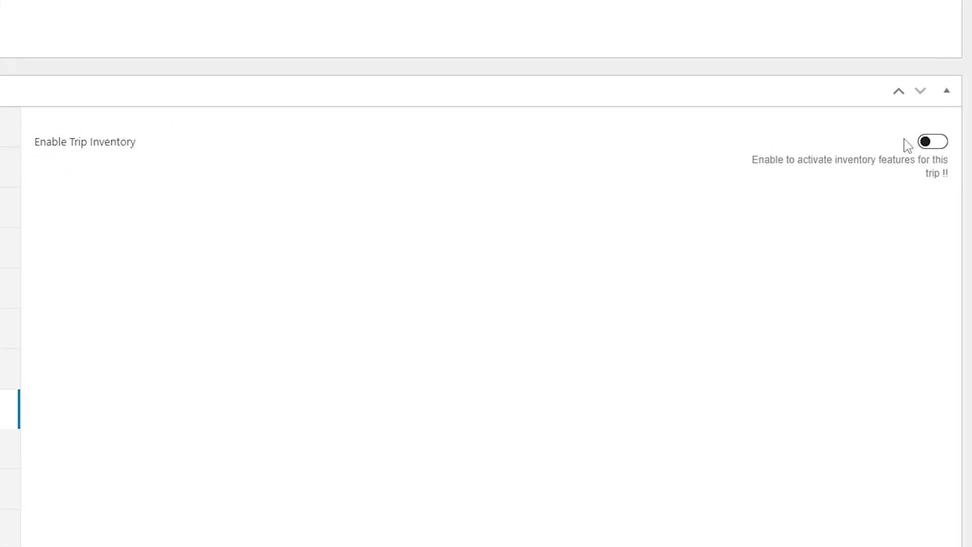
pyautogui.click(931, 143)
pyautogui.moveTo(770, 230); pyautogui.dragTo(745, 230)
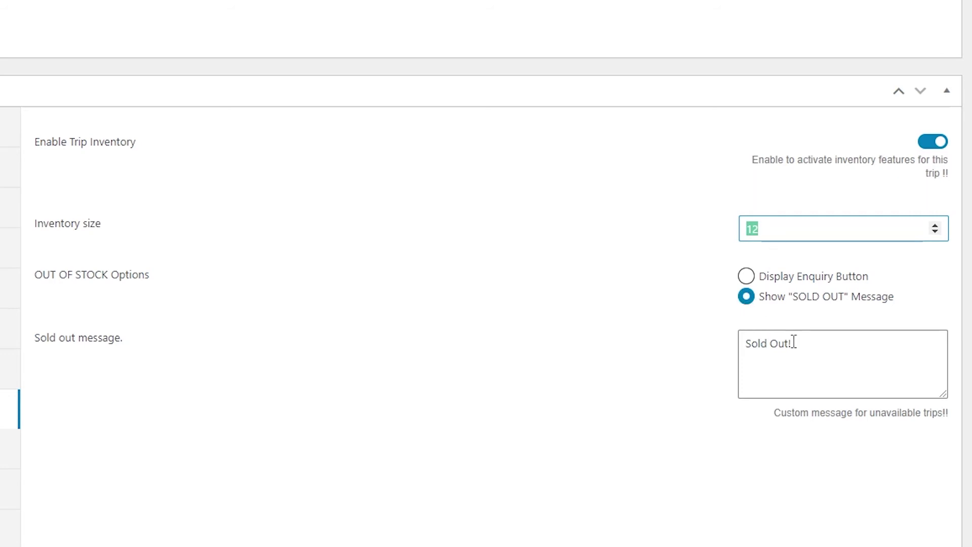
pyautogui.moveTo(803, 342); pyautogui.dragTo(745, 344)
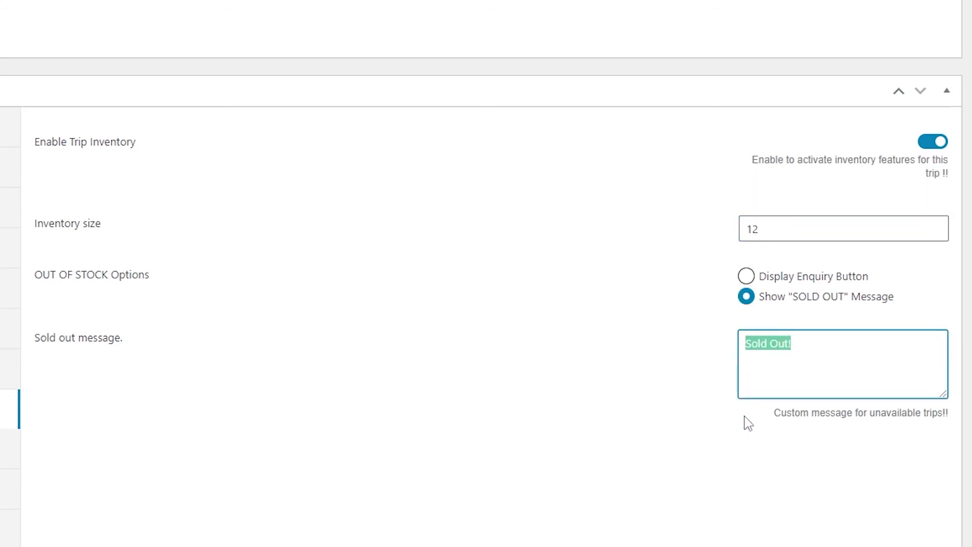
pyautogui.click(736, 427)
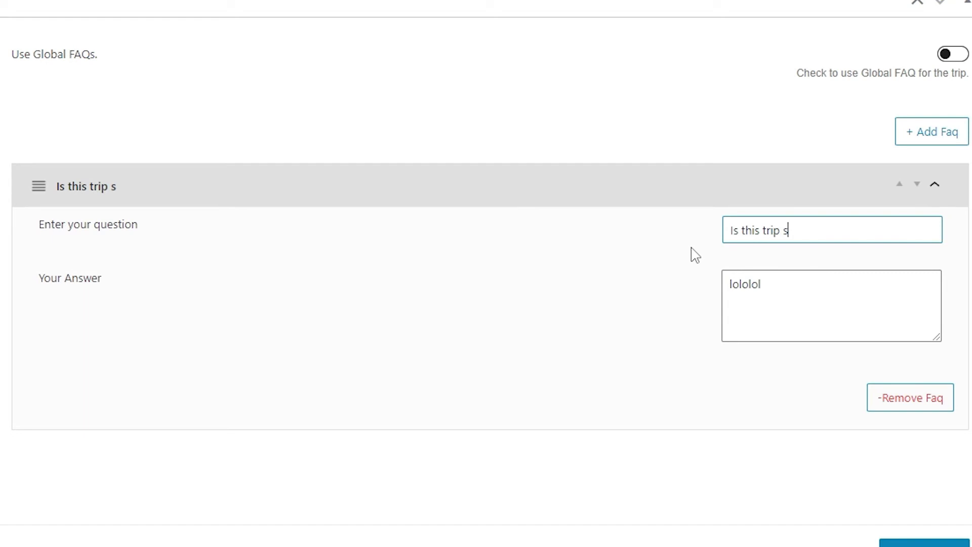
# Paste the safety answer into the 'Is this trip safe?' FAQ, save, and expand it on the preview
pyautogui.write('fe')
pyautogui.click(807, 286)
pyautogui.hotkey('ctrl', 'a')
pyautogui.write('Safety Insurance is a premier provider of auto, home, and business owners insurance in Massachusetts, Maine, and New Hampshire.')
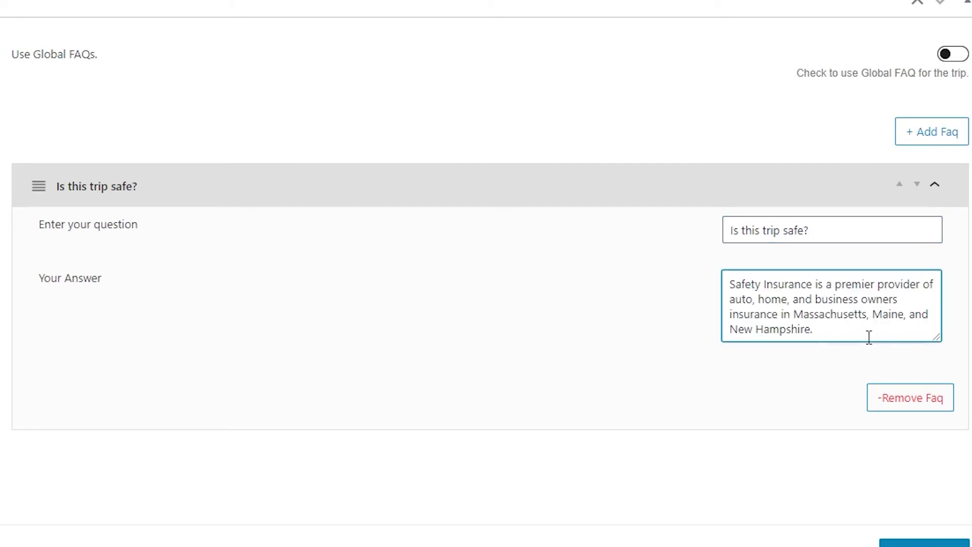
pyautogui.click(962, 541)
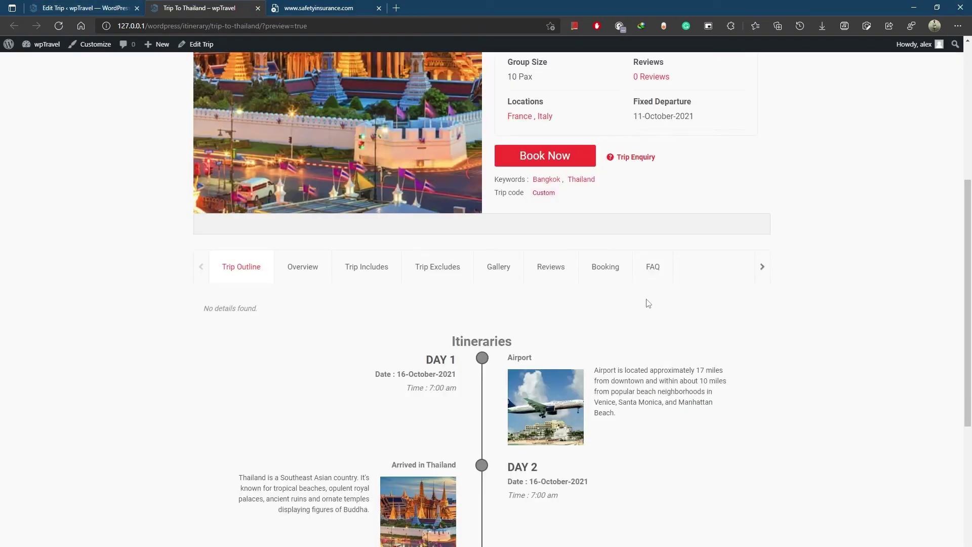
pyautogui.click(653, 267)
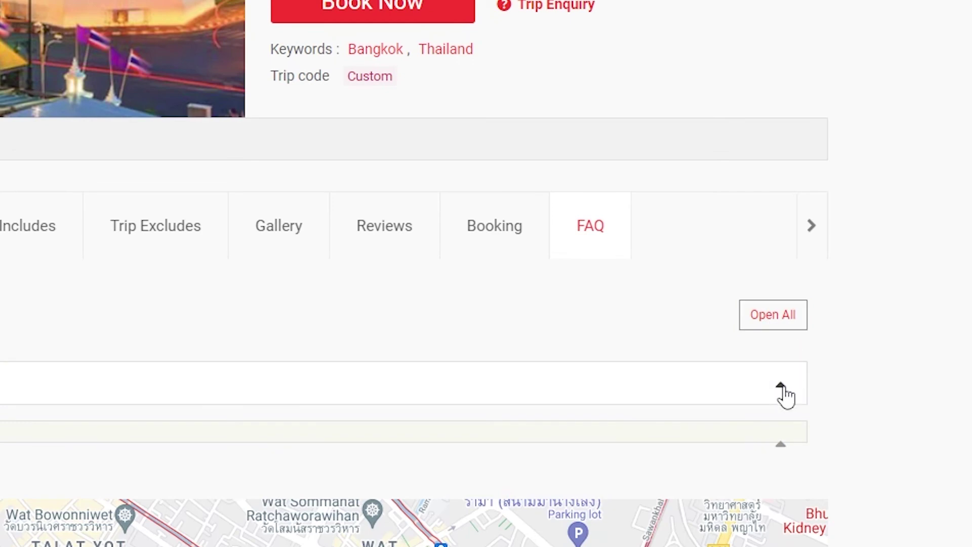
pyautogui.click(781, 393)
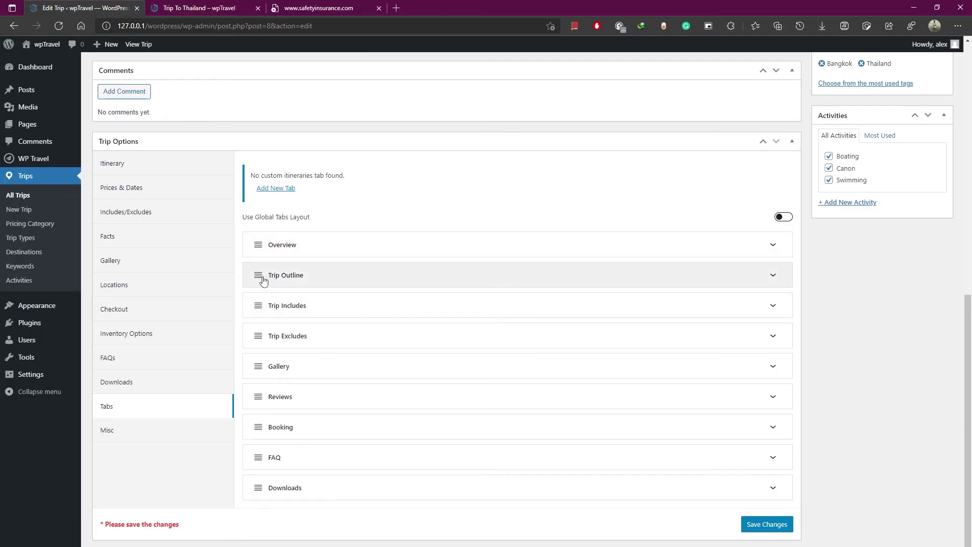
# Try dragging Trip Outline above Overview in the trip's Tabs list
pyautogui.moveTo(263, 280)
pyautogui.mouseDown()
pyautogui.moveTo(260, 249)
pyautogui.moveTo(261, 276)
pyautogui.mouseUp()
# Move Trip Outline ahead of Overview, save, and confirm the tab order on the preview
pyautogui.moveTo(262, 282); pyautogui.dragTo(257, 247)
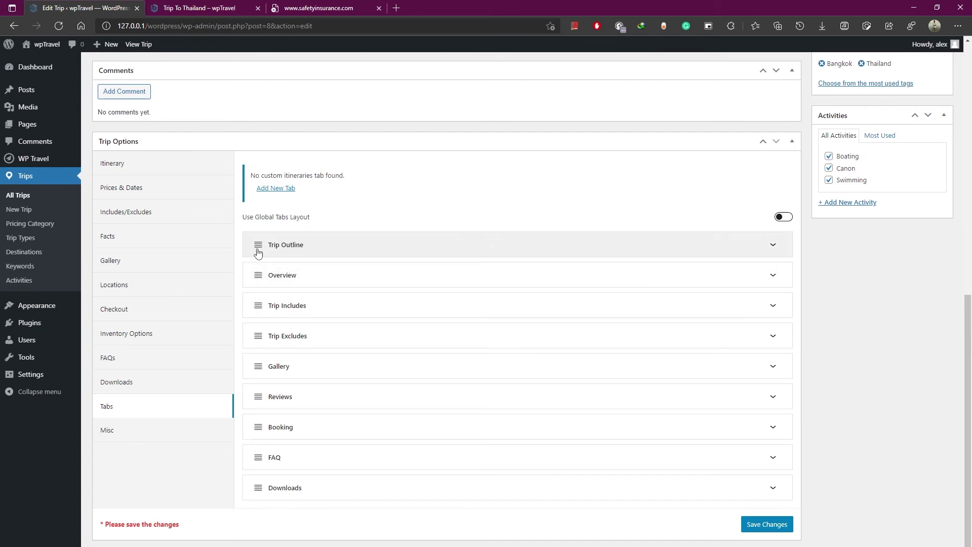
pyautogui.click(773, 526)
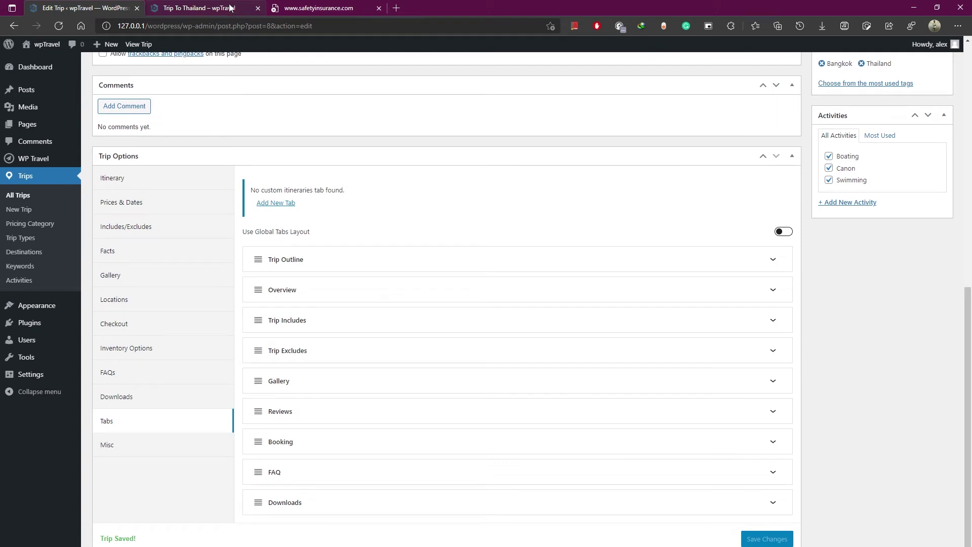
pyautogui.click(202, 7)
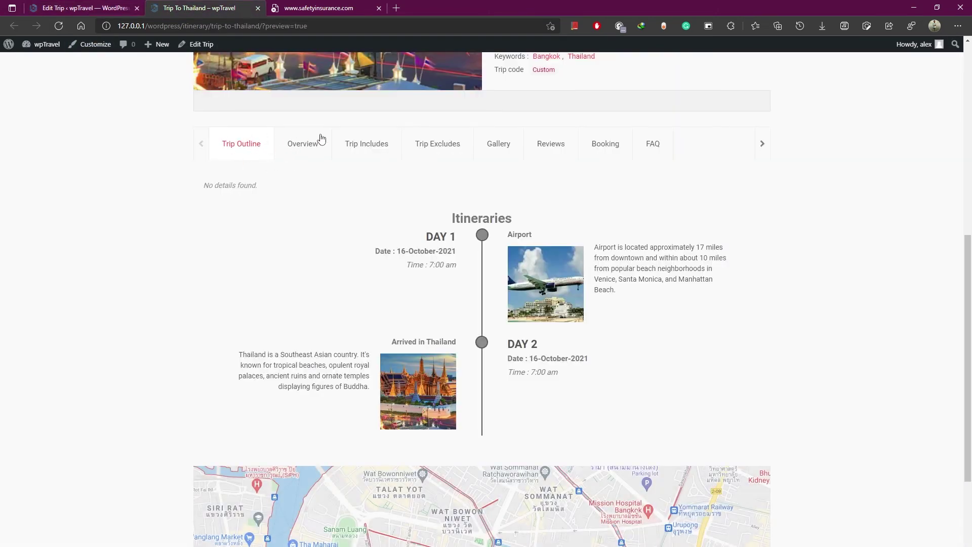
pyautogui.scroll(5, 396, 173)
pyautogui.scroll(-3, 396, 174)
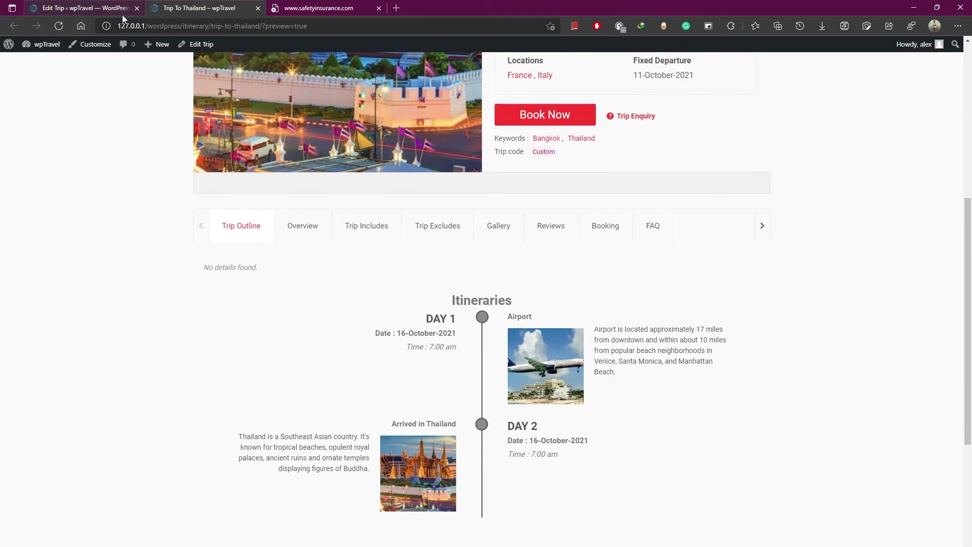
pyautogui.click(80, 6)
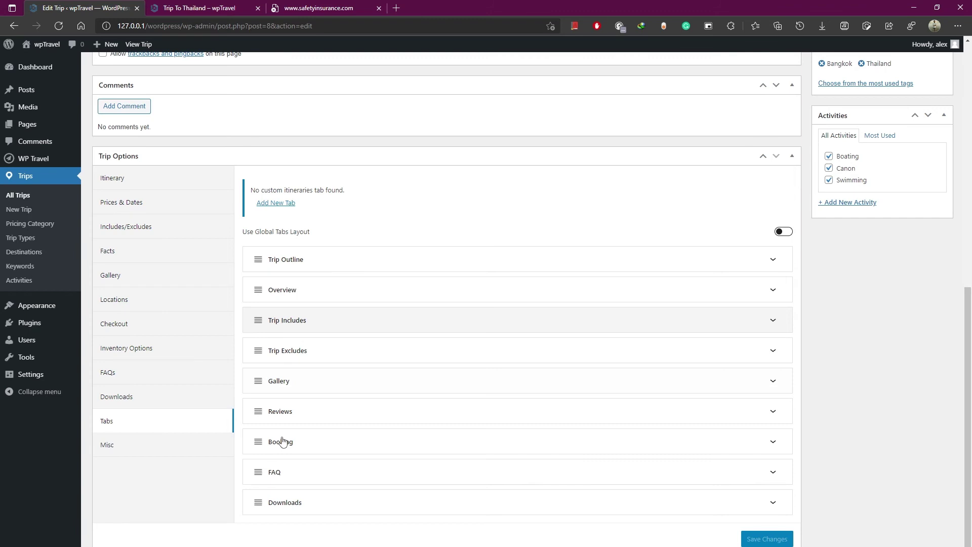
# Toggle the Global Trip Enquiry Option in Misc and open the preview's Trip Enquiry form
pyautogui.click(145, 446)
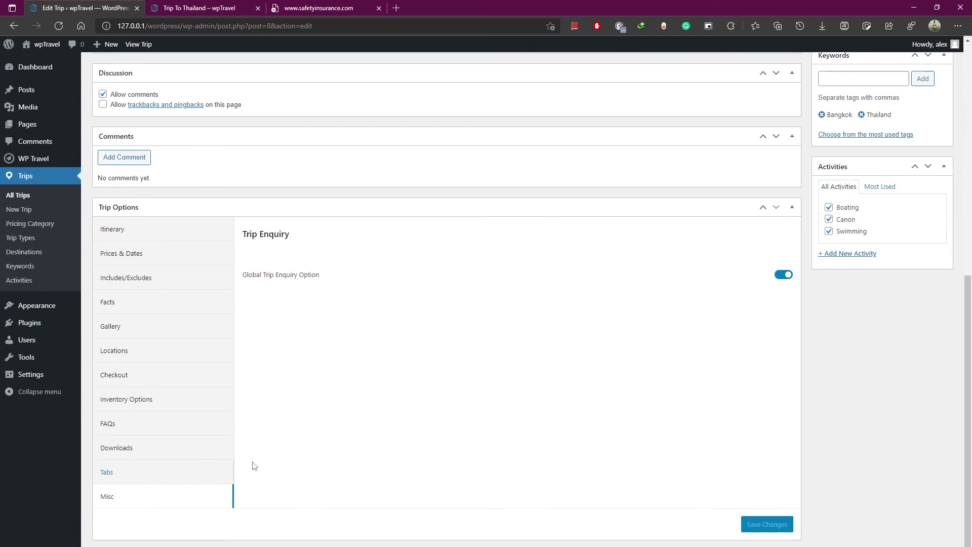
pyautogui.click(783, 275)
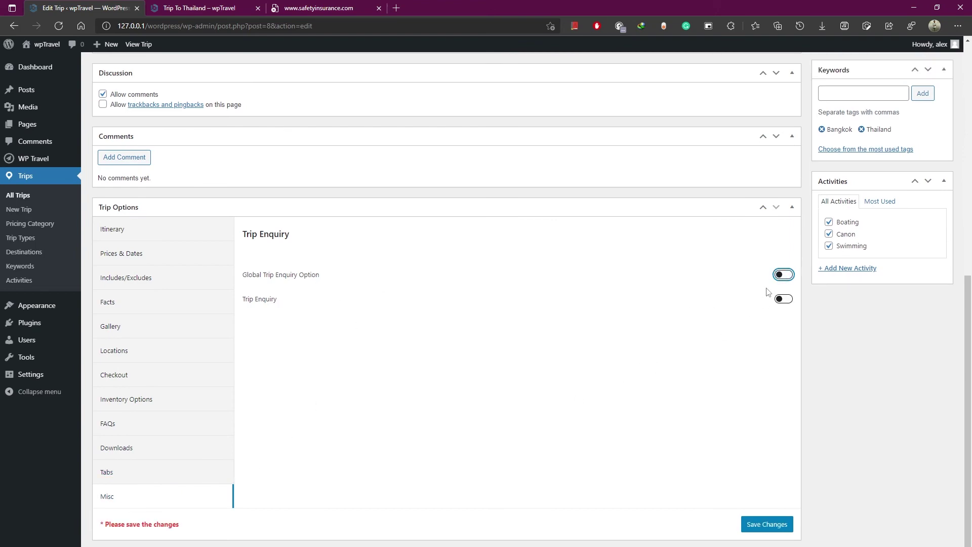
pyautogui.hotkey('ctrl', 'Tab')
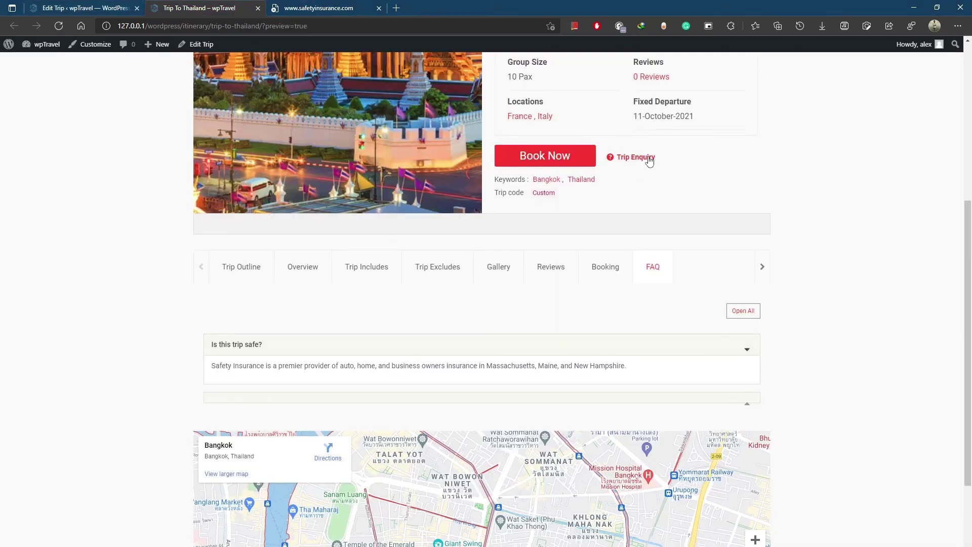
pyautogui.scroll(3, 641, 169)
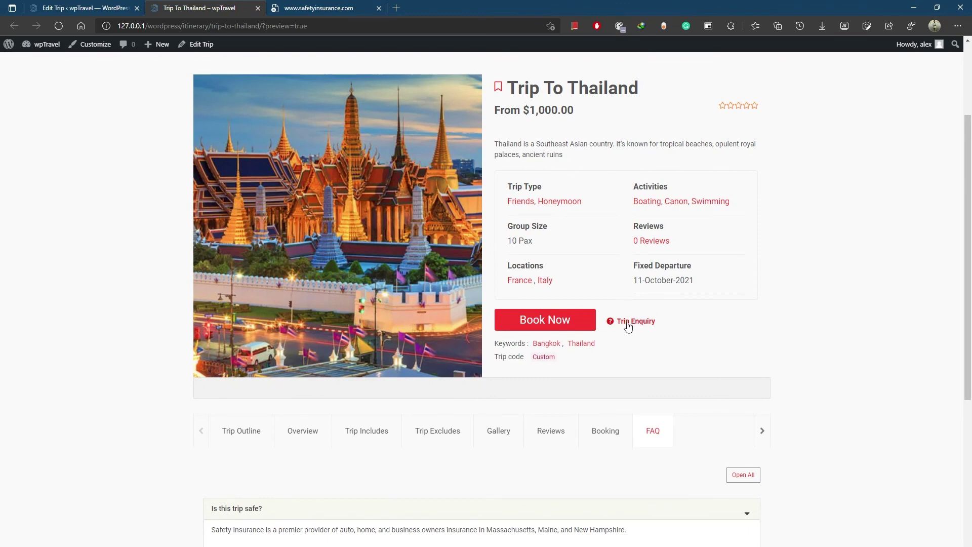
pyautogui.click(631, 323)
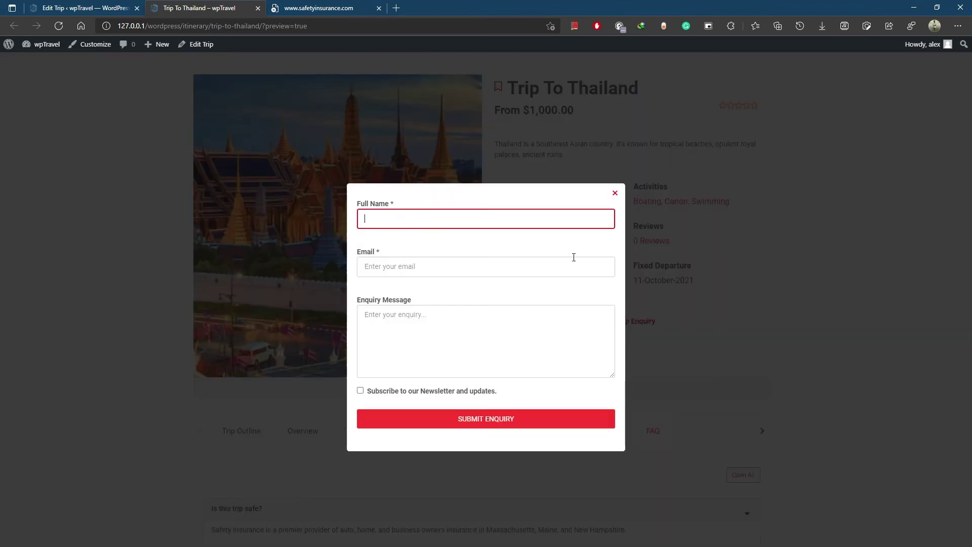
pyautogui.hotkey('ctrl', 'shift', 'Tab')
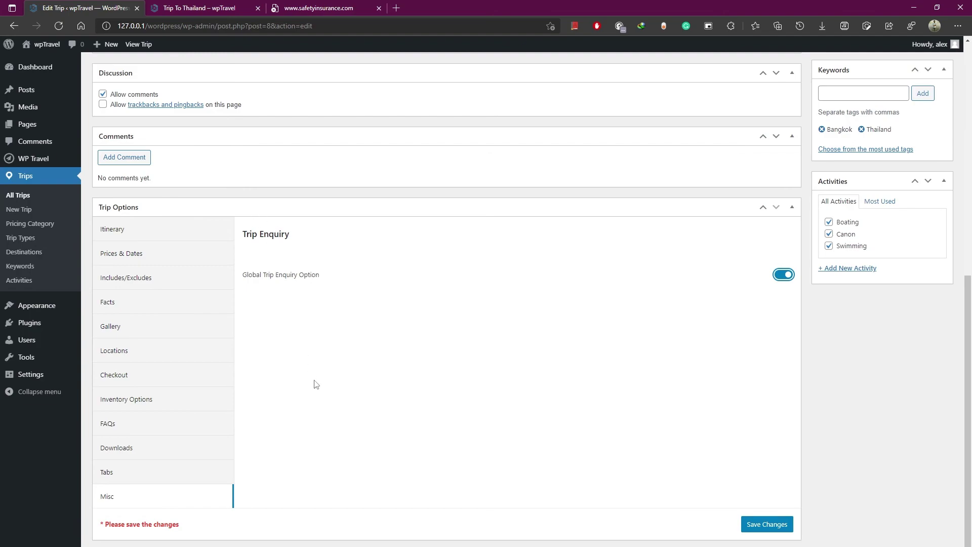
pyautogui.scroll(8, 547, 382)
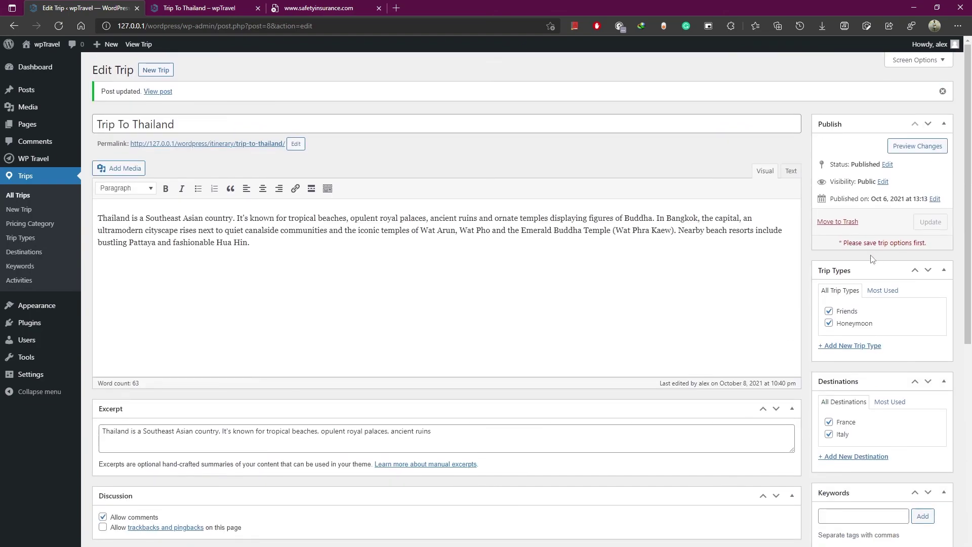
# Add Family as a new trip type
pyautogui.scroll(-3, 763, 413)
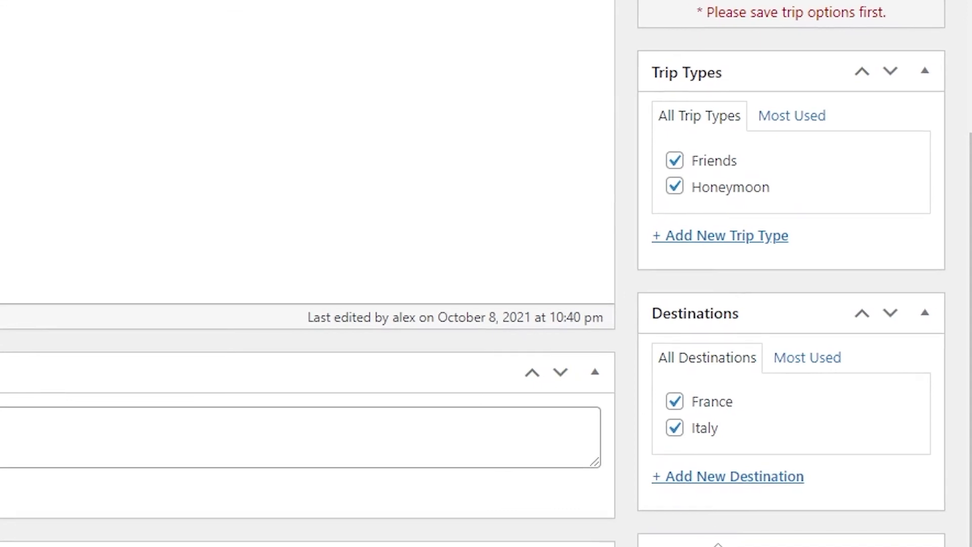
pyautogui.scroll(3, 915, 401)
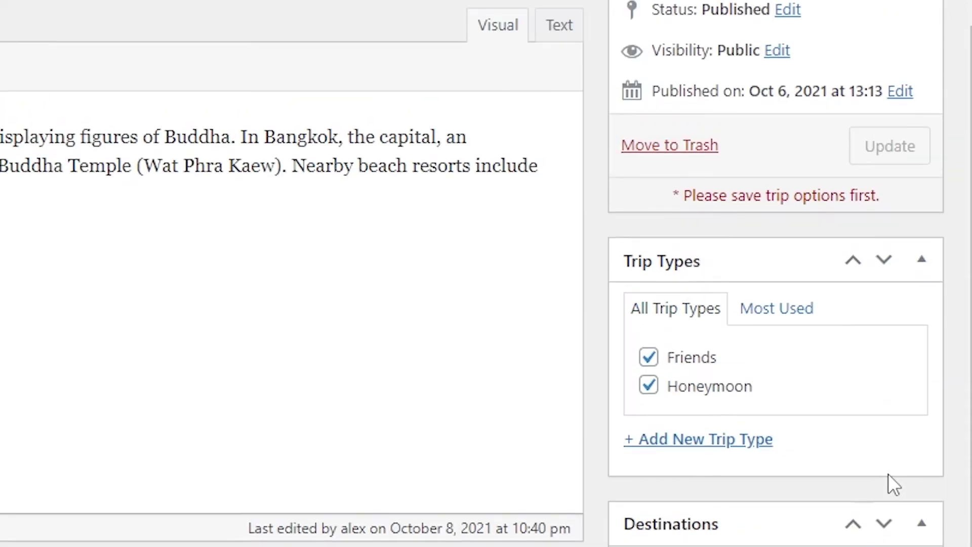
pyautogui.scroll(2, 860, 481)
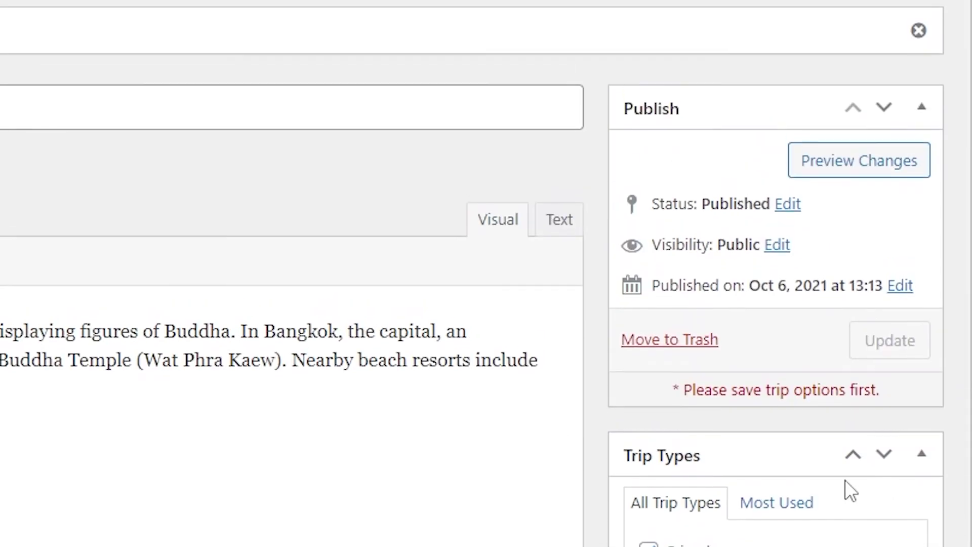
pyautogui.scroll(-2, 449, 472)
pyautogui.scroll(-10, 449, 472)
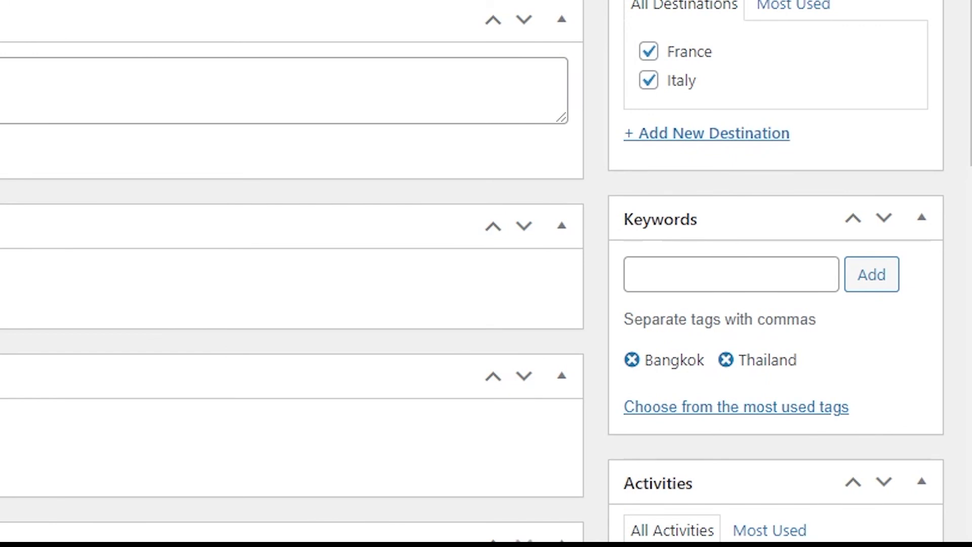
pyautogui.scroll(12, 660, 219)
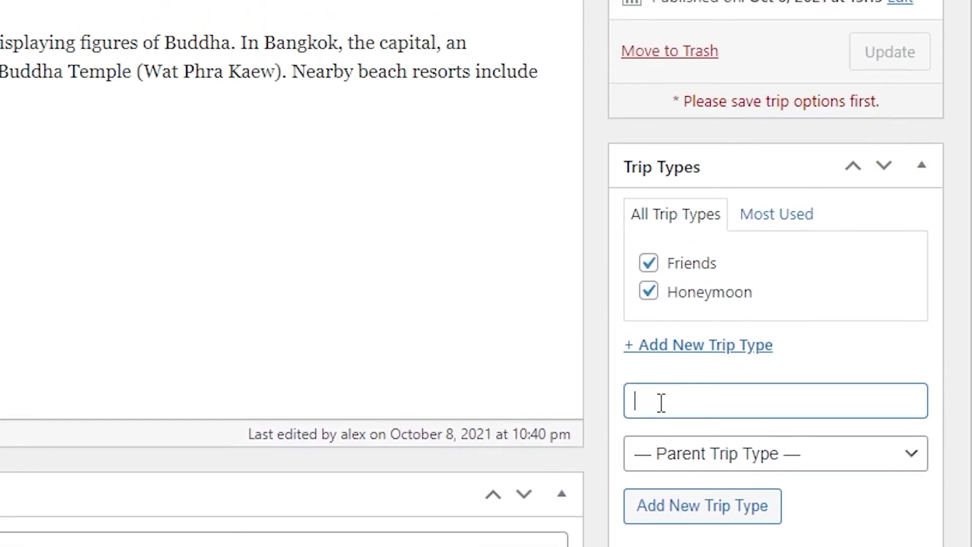
pyautogui.write('Family')
pyautogui.press('Return')
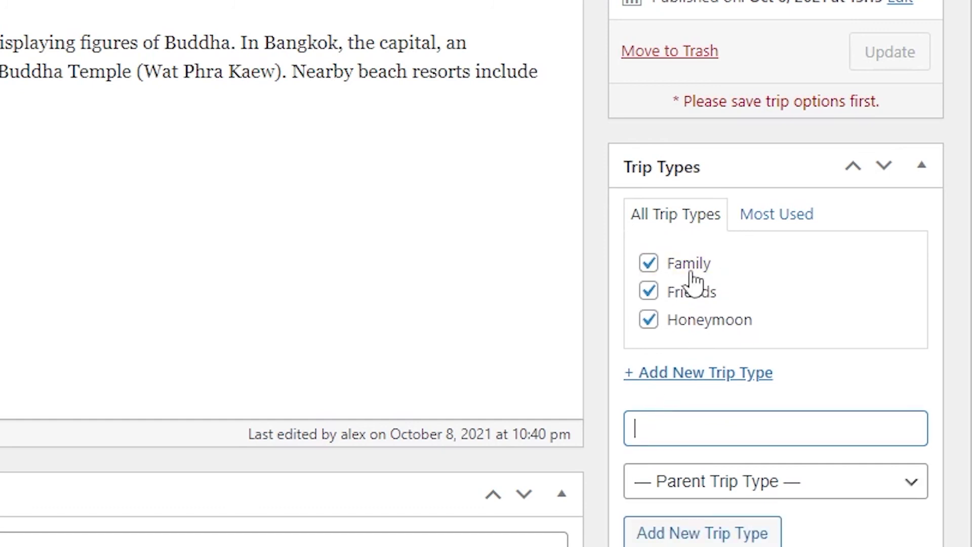
# Untick every trip type except Friends
pyautogui.click(650, 276)
pyautogui.click(649, 264)
pyautogui.click(650, 292)
pyautogui.click(650, 319)
pyautogui.click(651, 293)
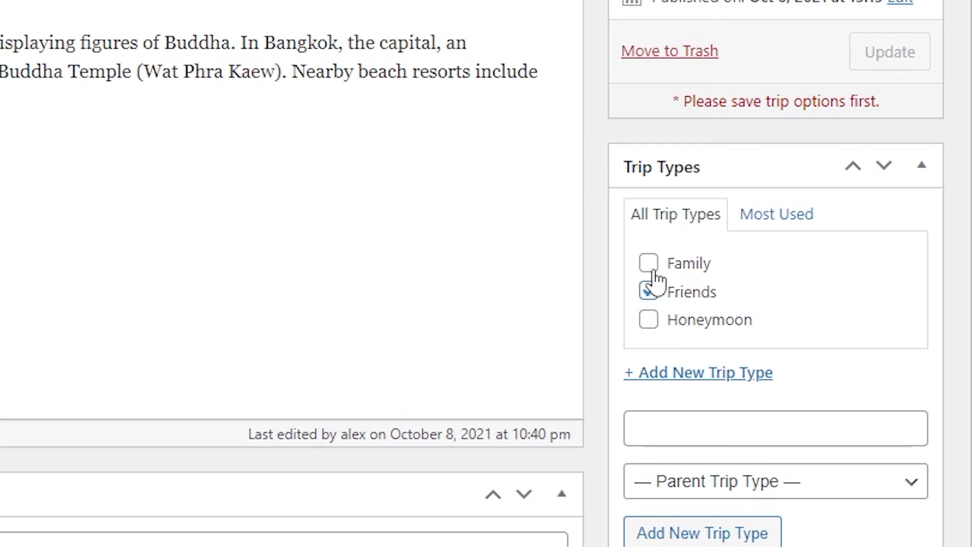
pyautogui.click(651, 291)
pyautogui.click(653, 296)
# Start adding a new keyword in the Keywords field
pyautogui.scroll(-6, 709, 329)
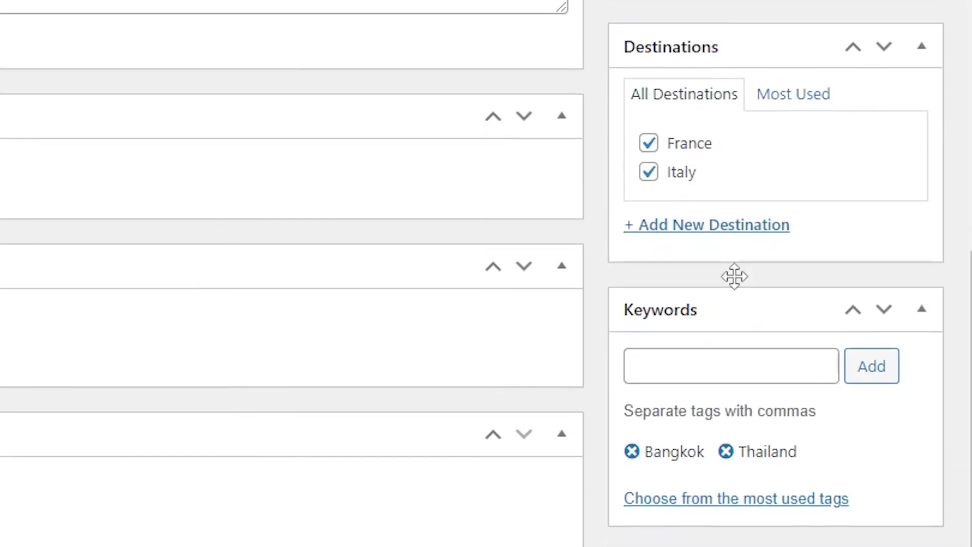
pyautogui.scroll(4, 735, 276)
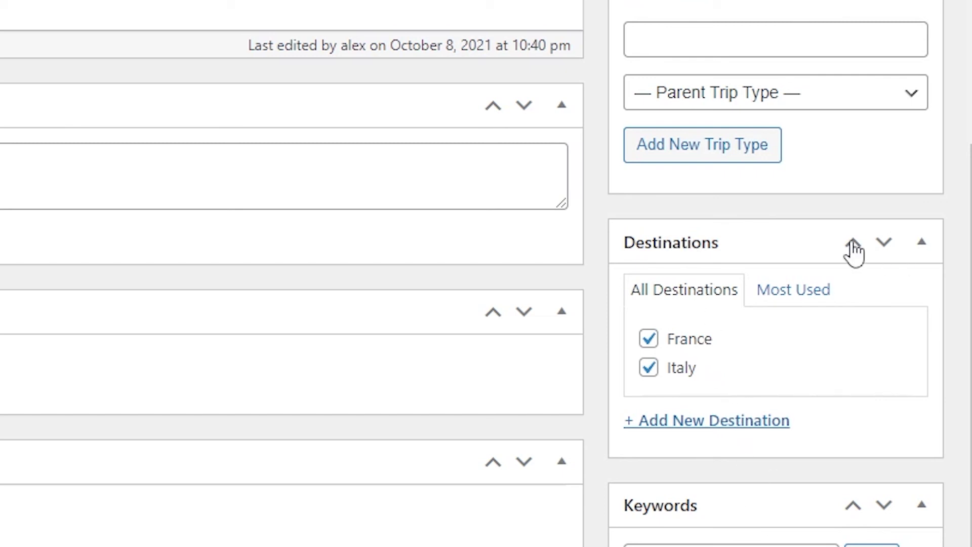
pyautogui.scroll(-5, 730, 405)
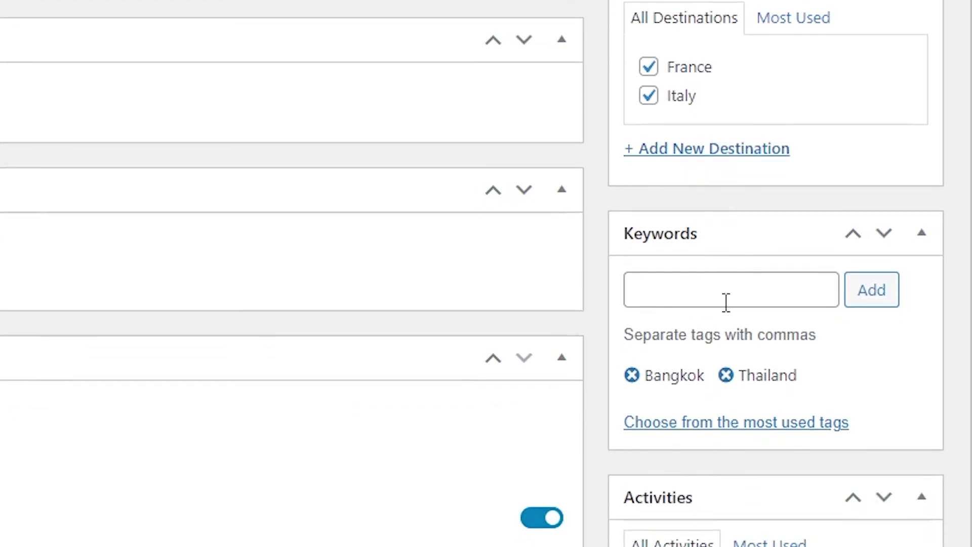
pyautogui.click(697, 286)
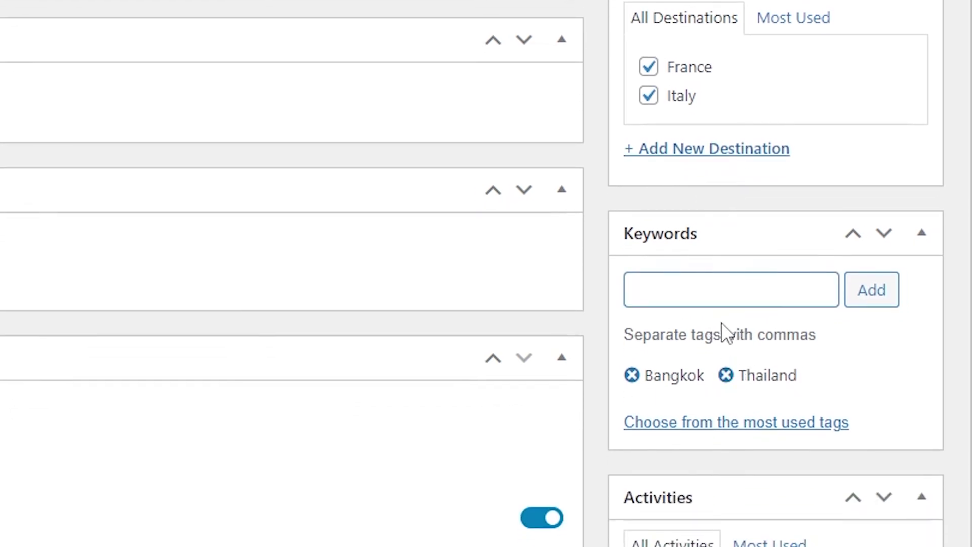
pyautogui.scroll(-8, 727, 202)
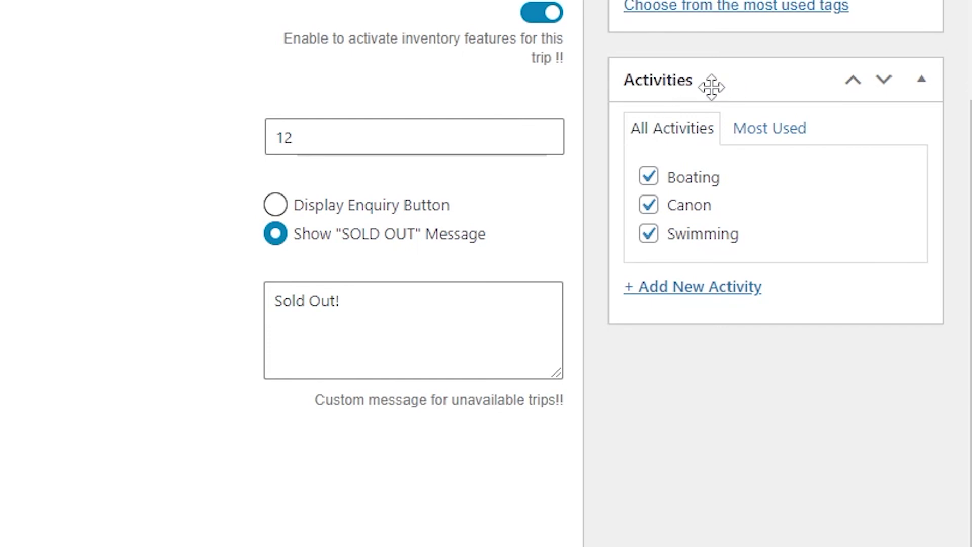